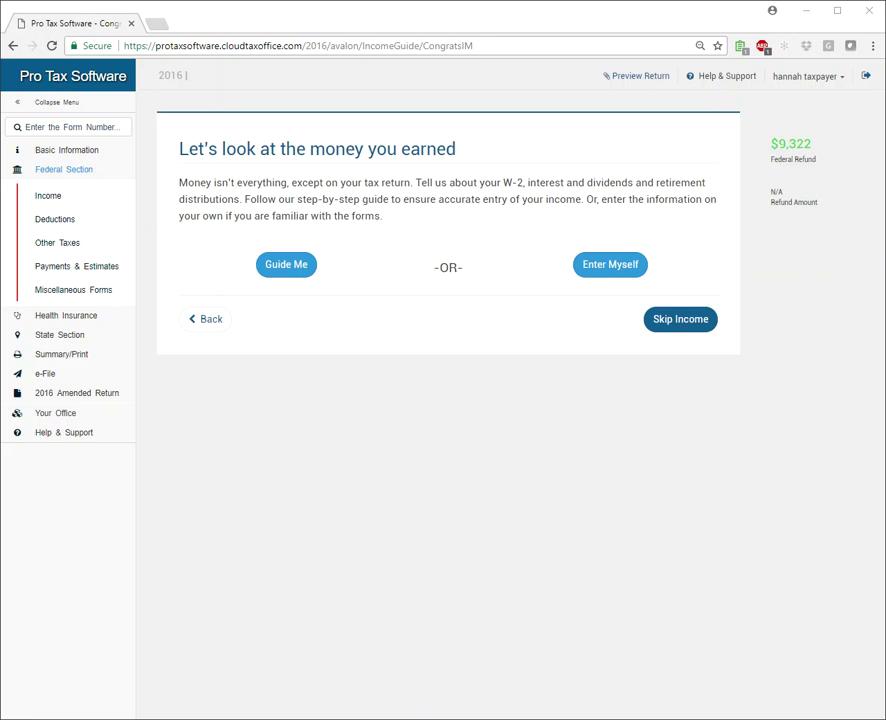
Search 'sche' in the form-number box and jump to Schedule D
left_click(44, 127)
type("sche")
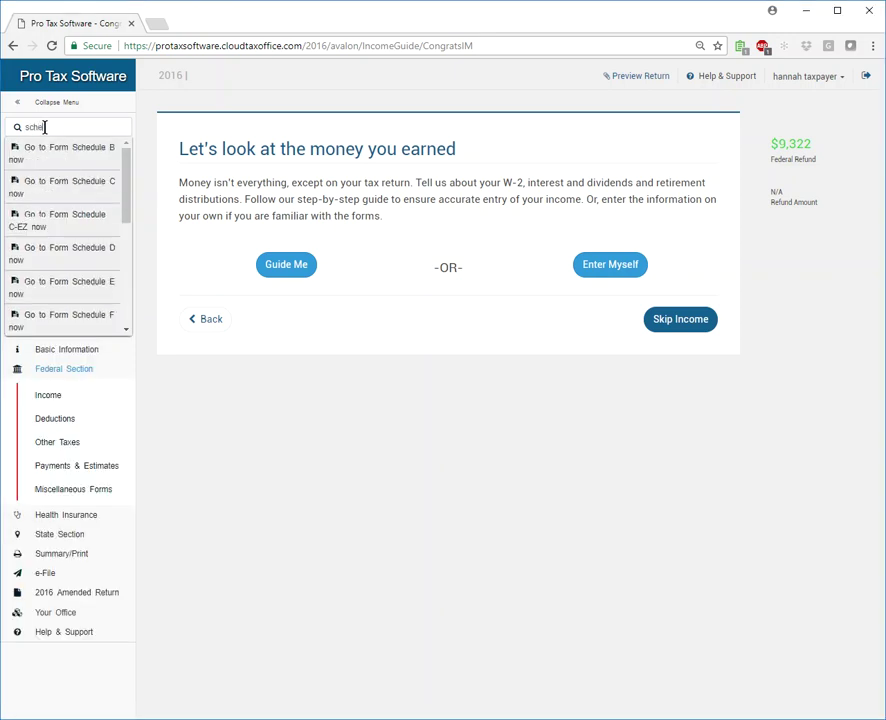
left_click(75, 255)
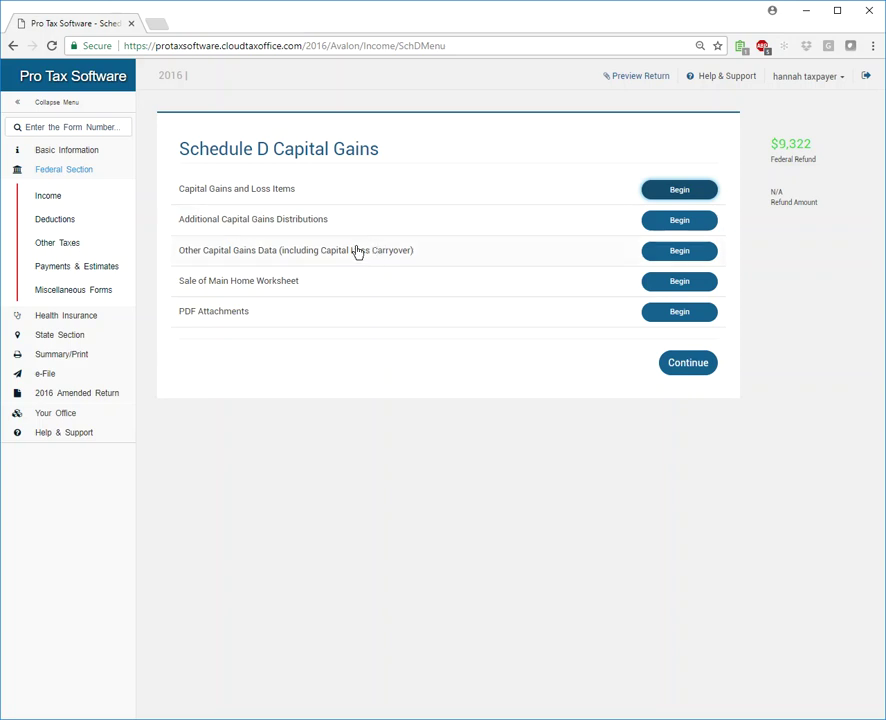
Start a capital gains item described as investment property, acquired 1/5/2016
left_click(688, 194)
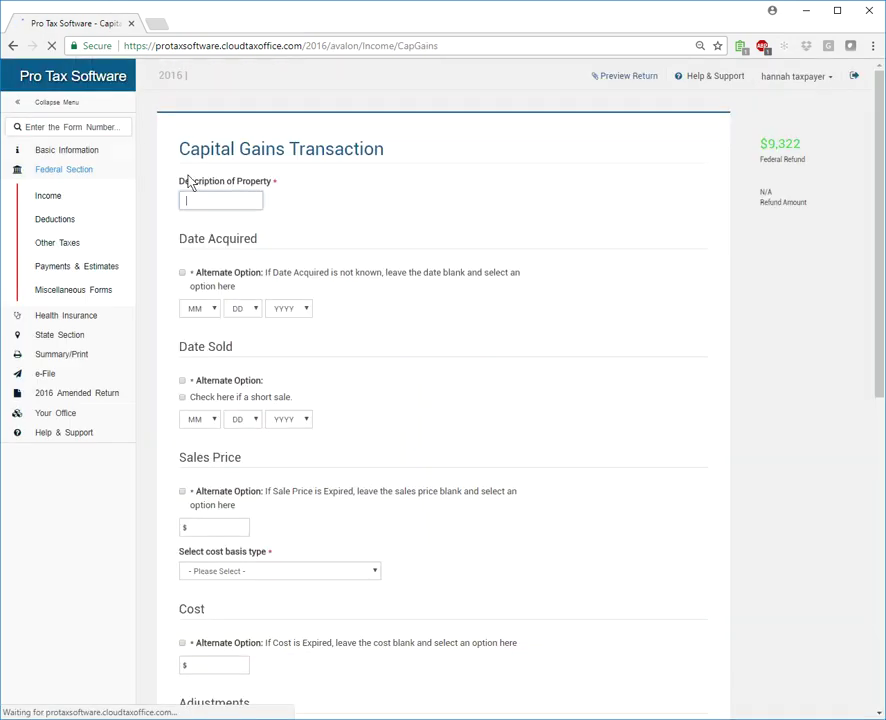
left_click(197, 199)
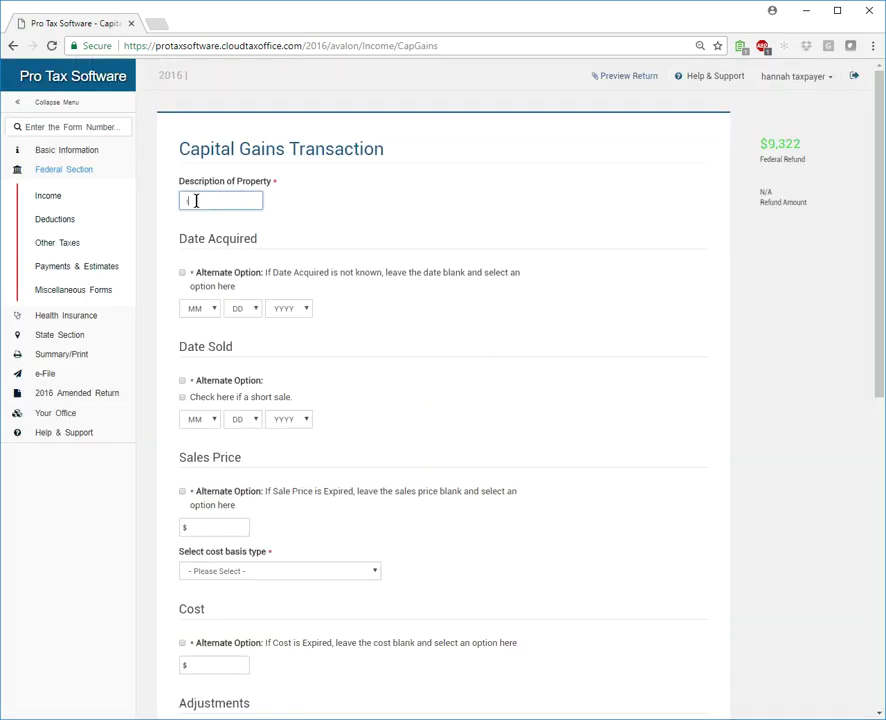
type("investment prop")
left_click(212, 309)
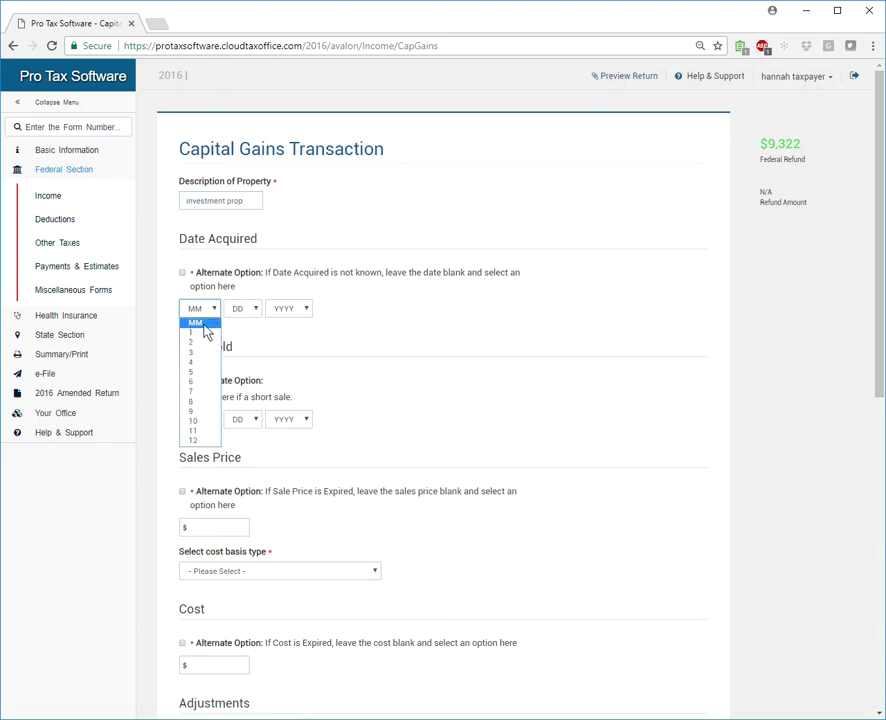
left_click(206, 333)
left_click(241, 309)
left_click(242, 372)
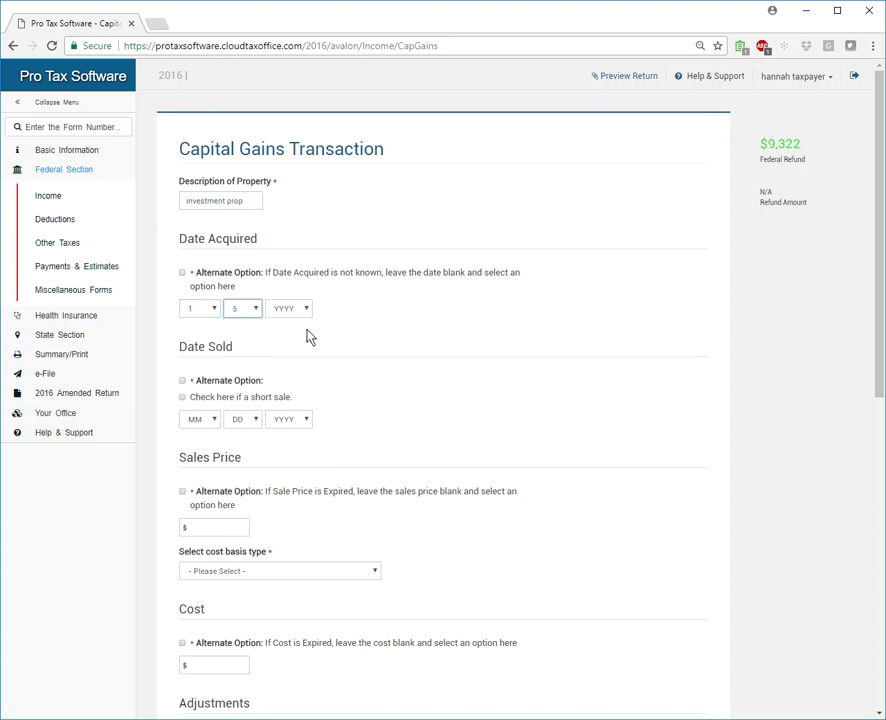
left_click(288, 309)
left_click(298, 344)
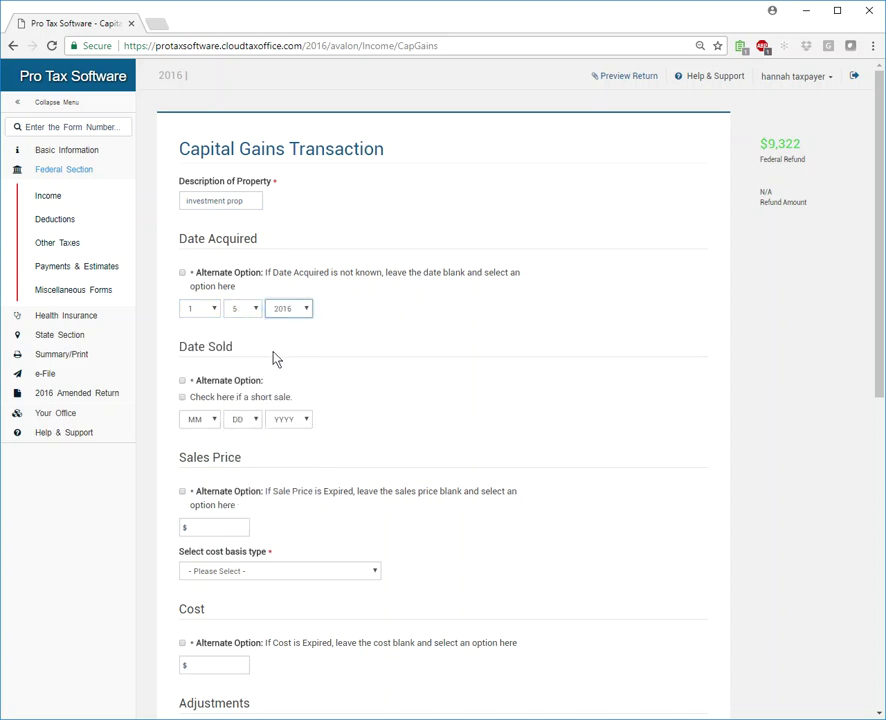
Set sale date 7/8/2016, sales price 285000, and basis type 'Did not receive Form 1099-B'
left_click(205, 421)
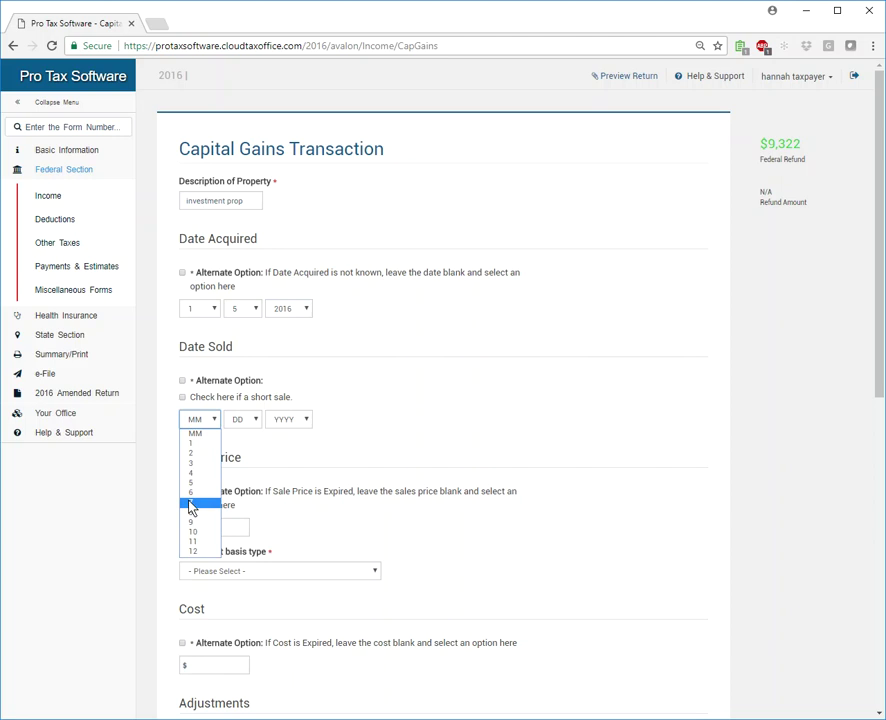
left_click(191, 503)
left_click(250, 421)
left_click(235, 511)
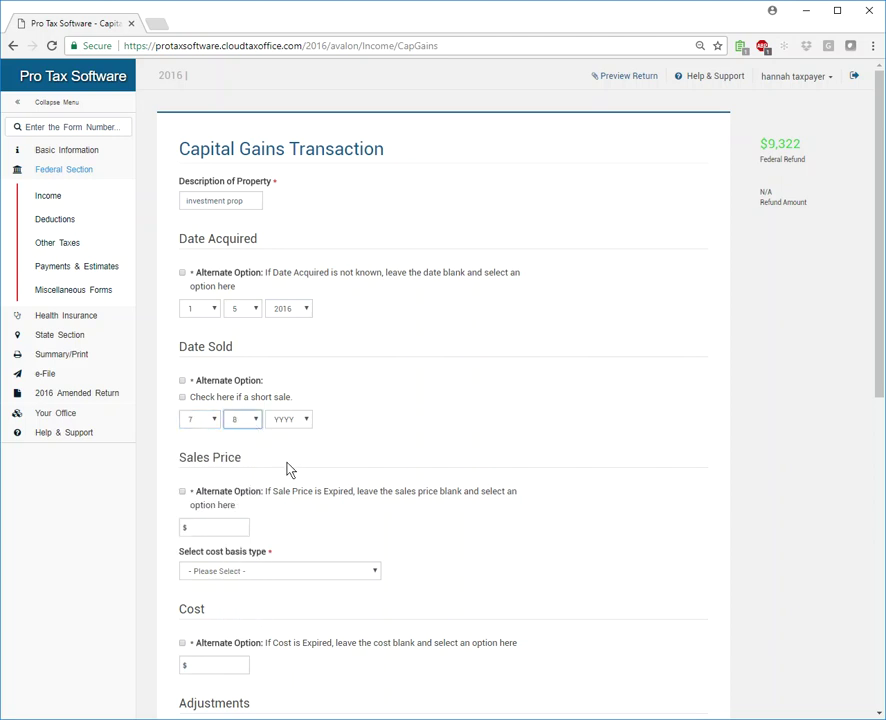
left_click(305, 421)
left_click(303, 443)
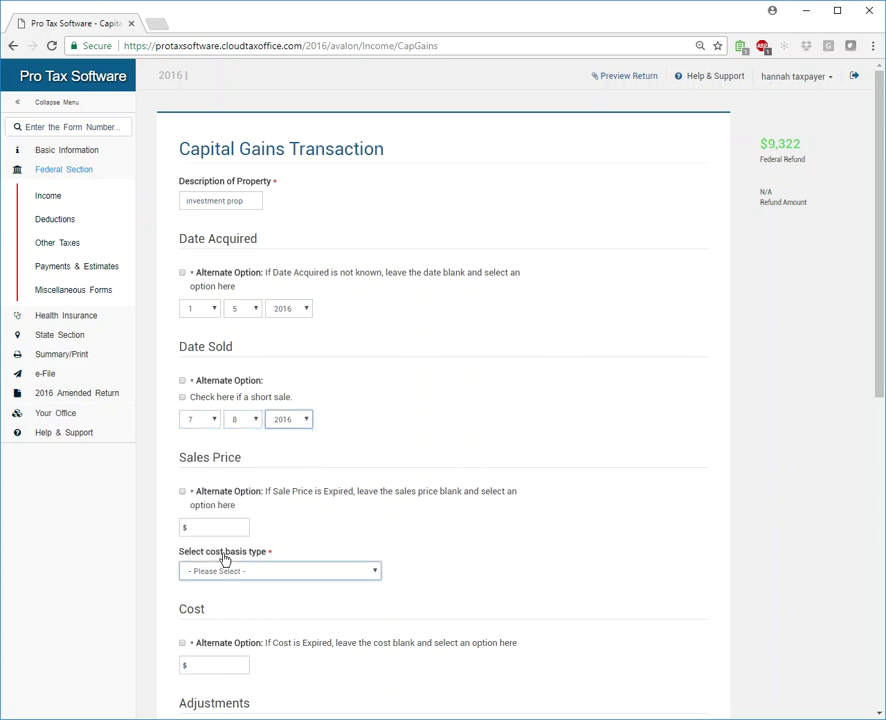
left_click(205, 530)
left_click(205, 528)
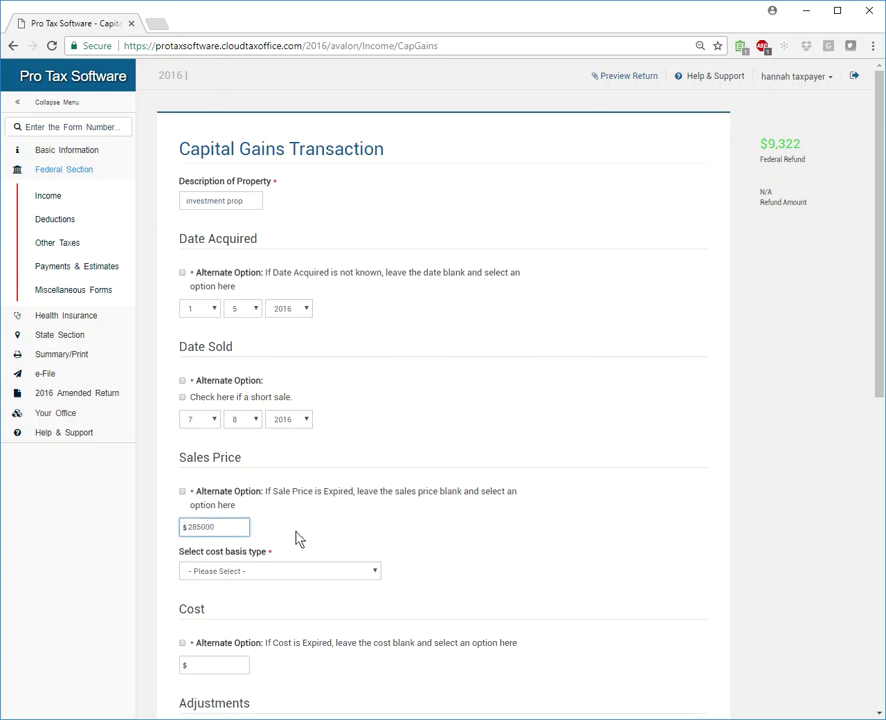
left_click(295, 574)
left_click(279, 615)
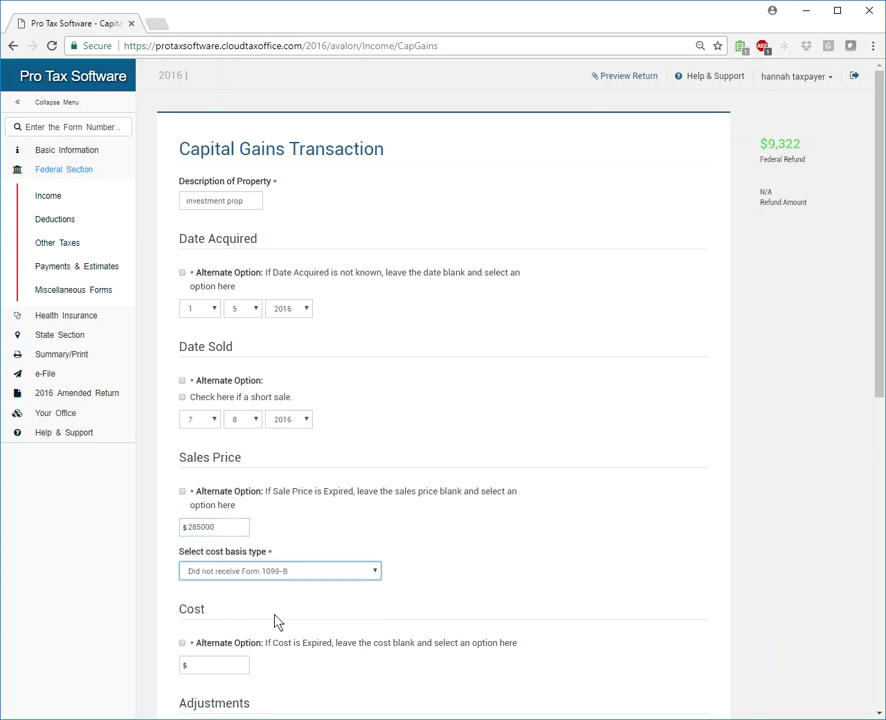
Keep 'Did not receive Form 1099-B' as the cost basis type
scroll(447, 678, "down", 4)
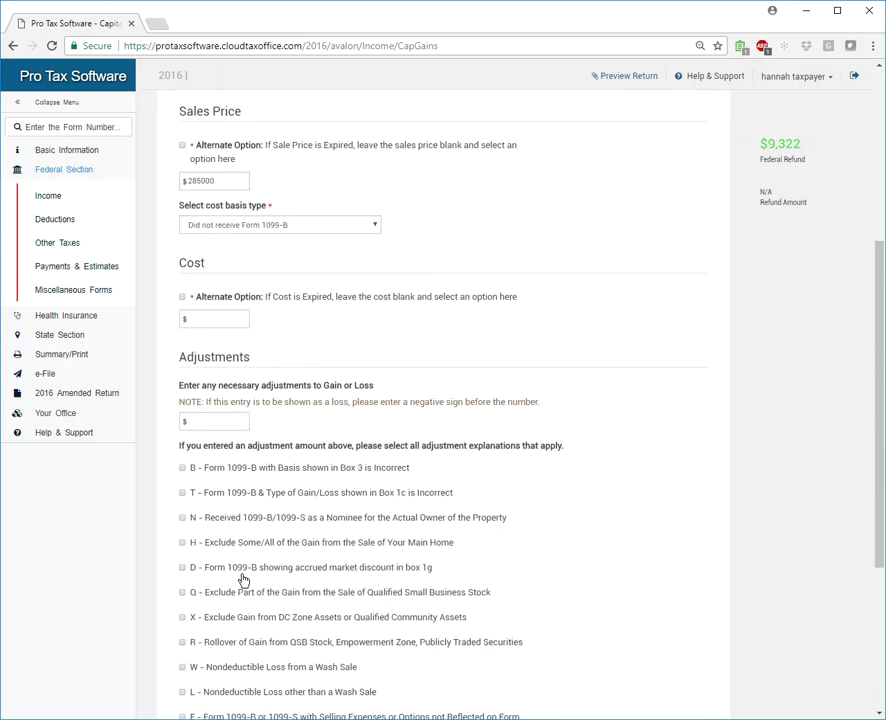
left_click(307, 228)
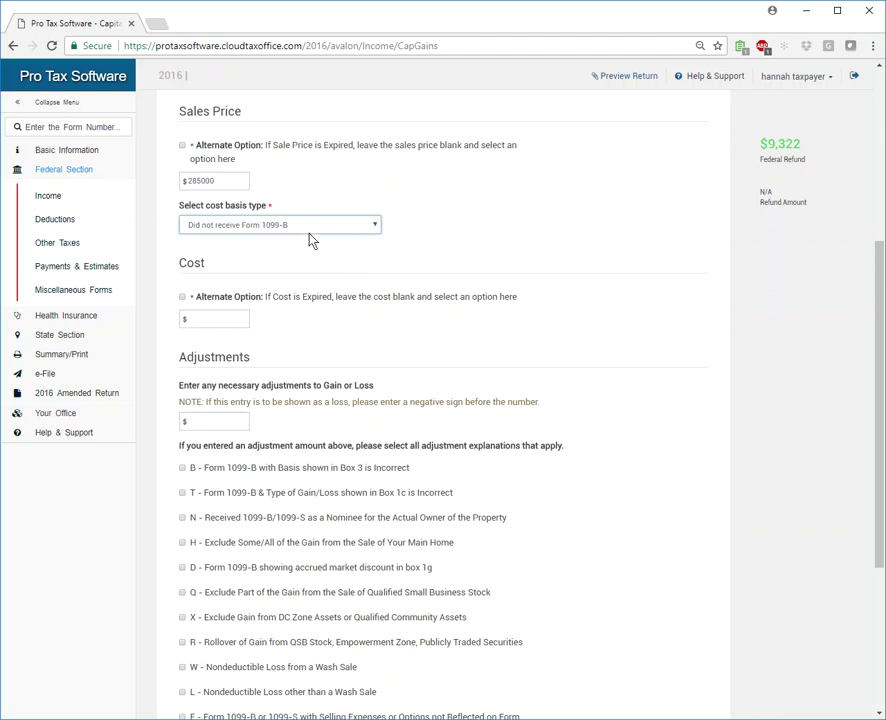
left_click(450, 226)
Enter a cost of 225000 and save the transaction with Save & Enter Another
left_click(216, 325)
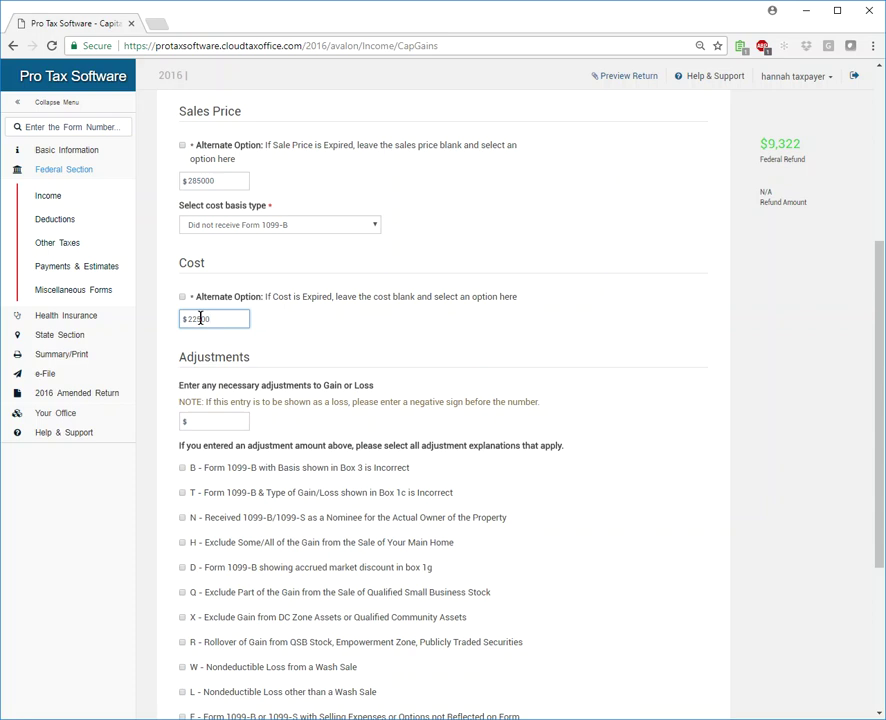
left_click(408, 298)
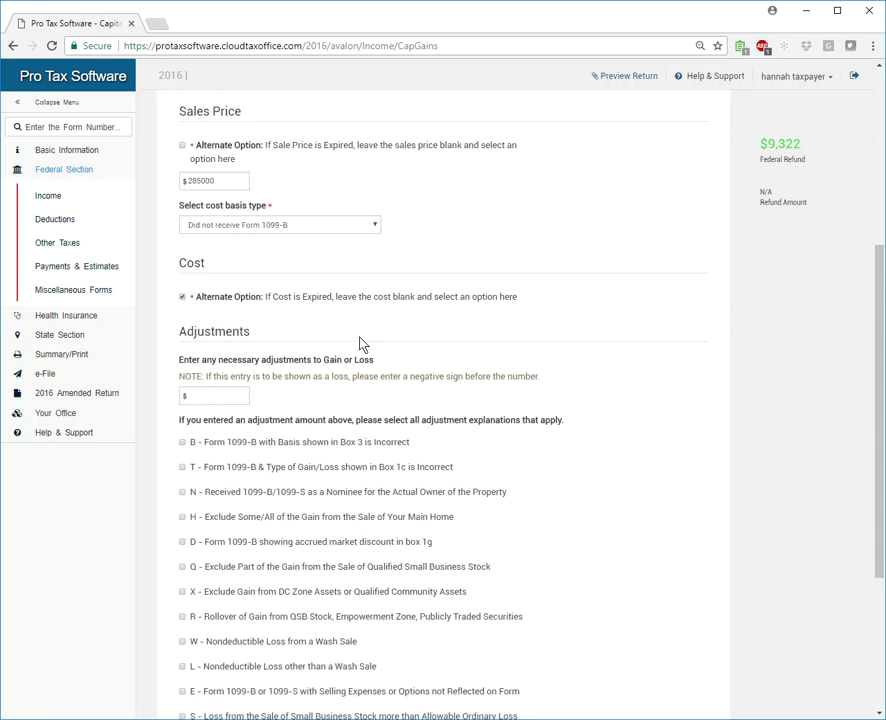
left_click(183, 297)
left_click(213, 318)
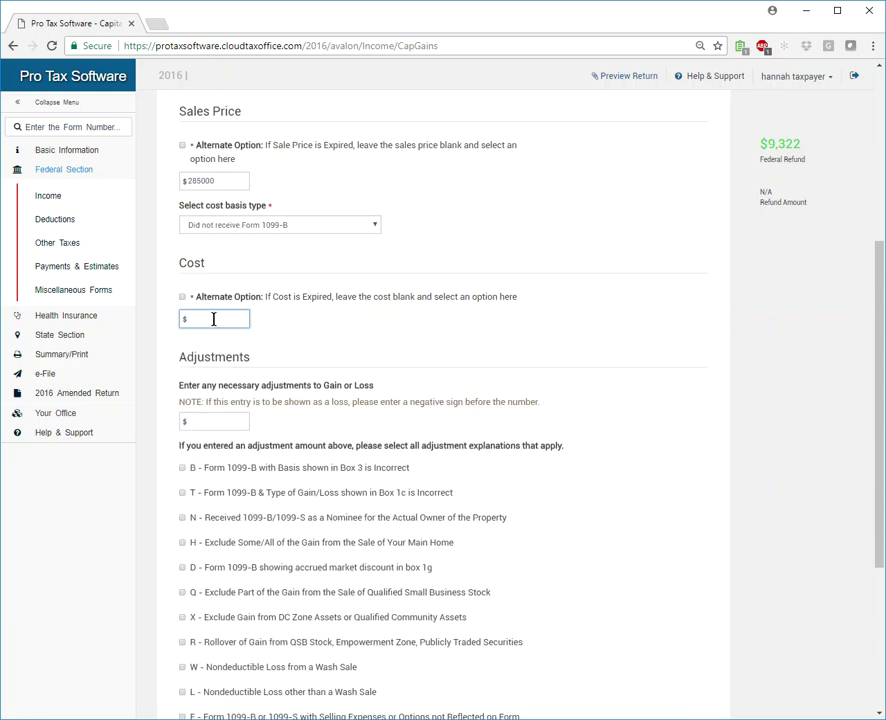
type("28")
key("BackSpace")
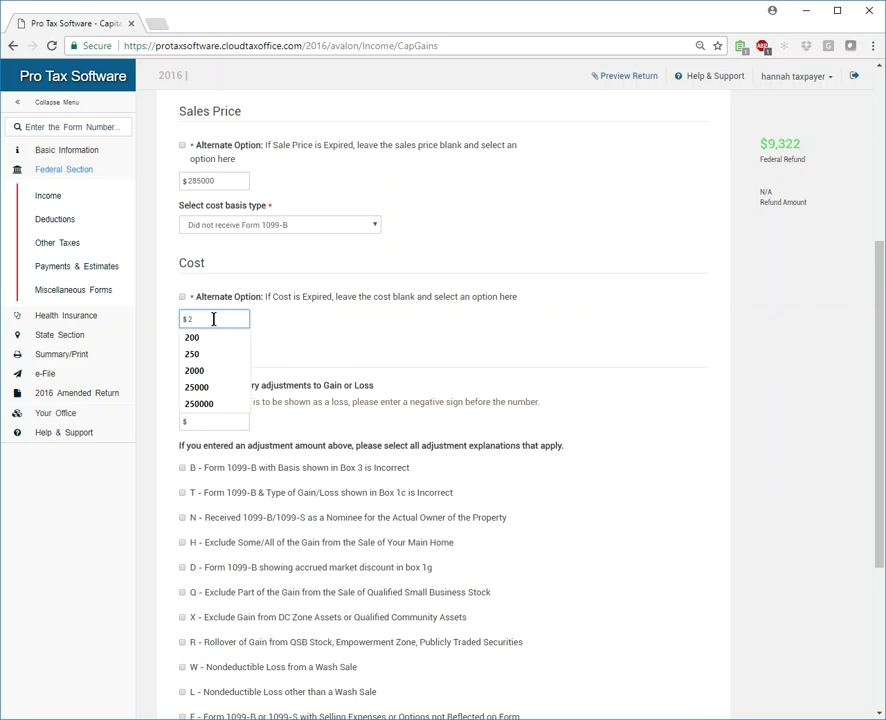
type("25000")
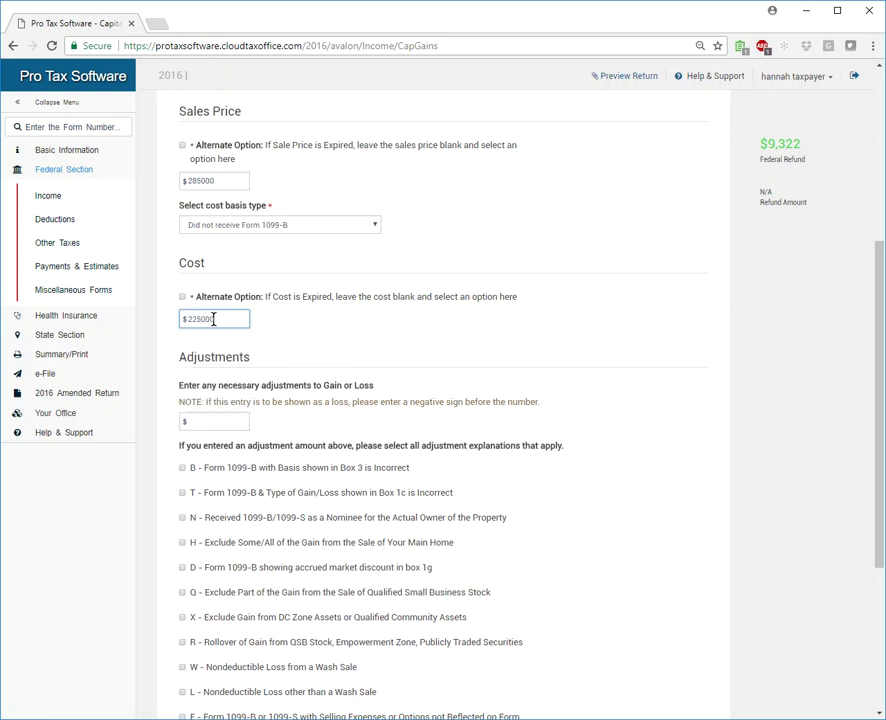
left_click(326, 343)
scroll(315, 356, "down", 1)
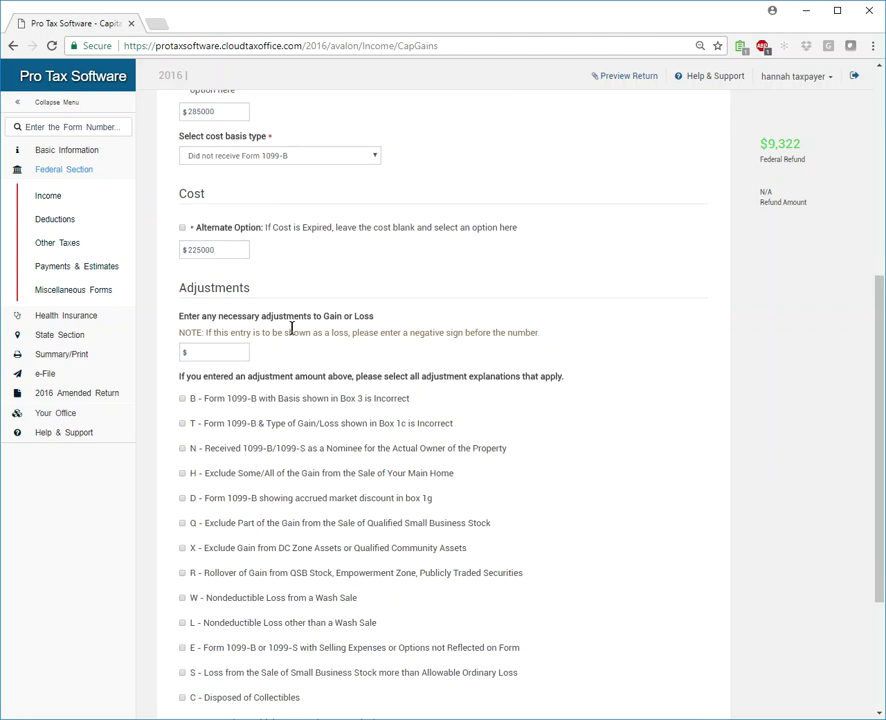
scroll(336, 306, "down", 3)
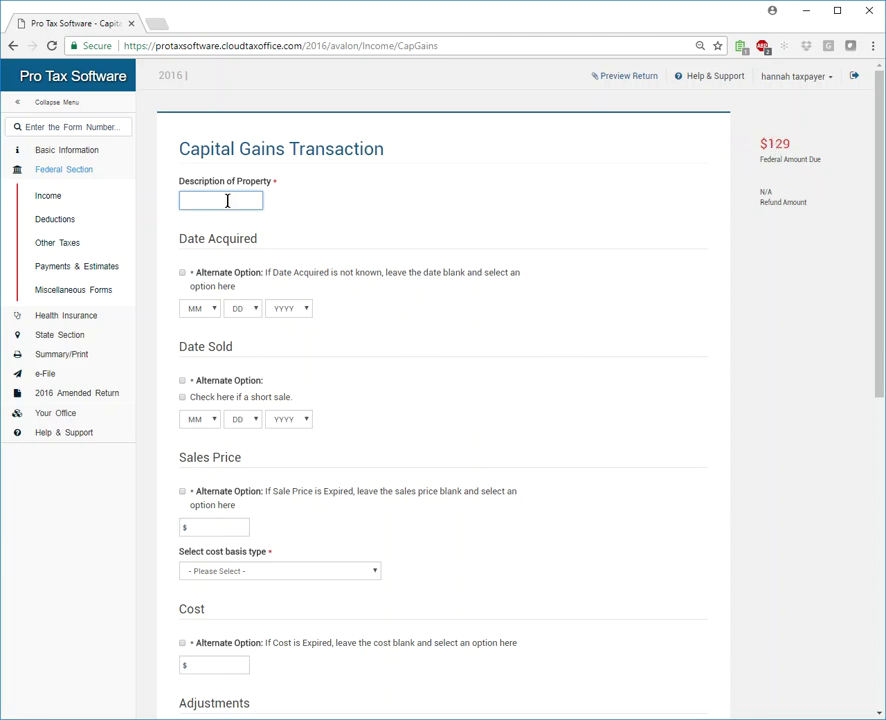
Check the adjustment and cost basis fields, then cancel the blank transaction form
scroll(184, 362, "down", 3)
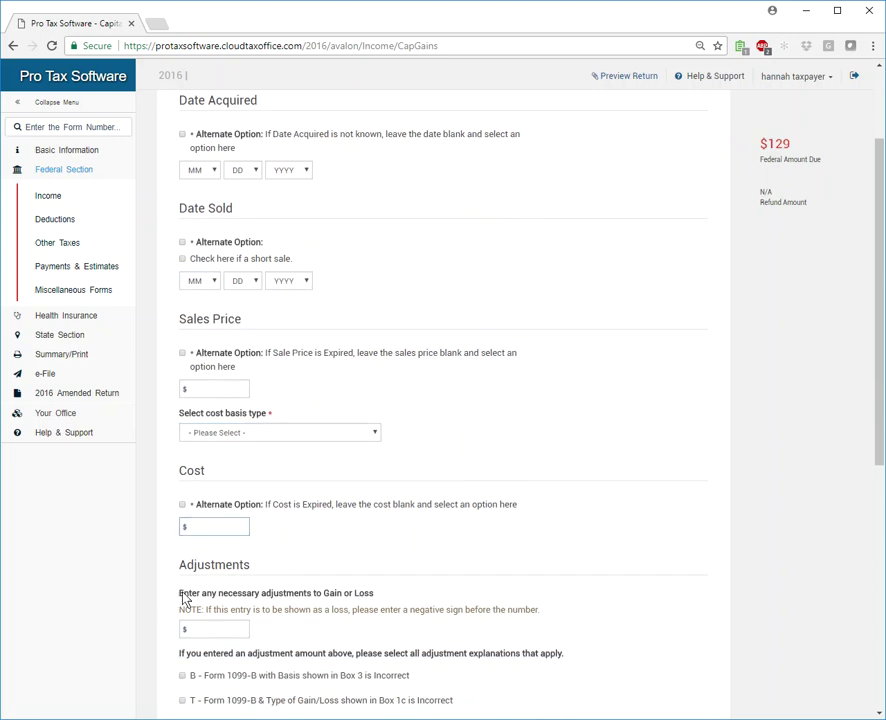
scroll(330, 590, "down", 3)
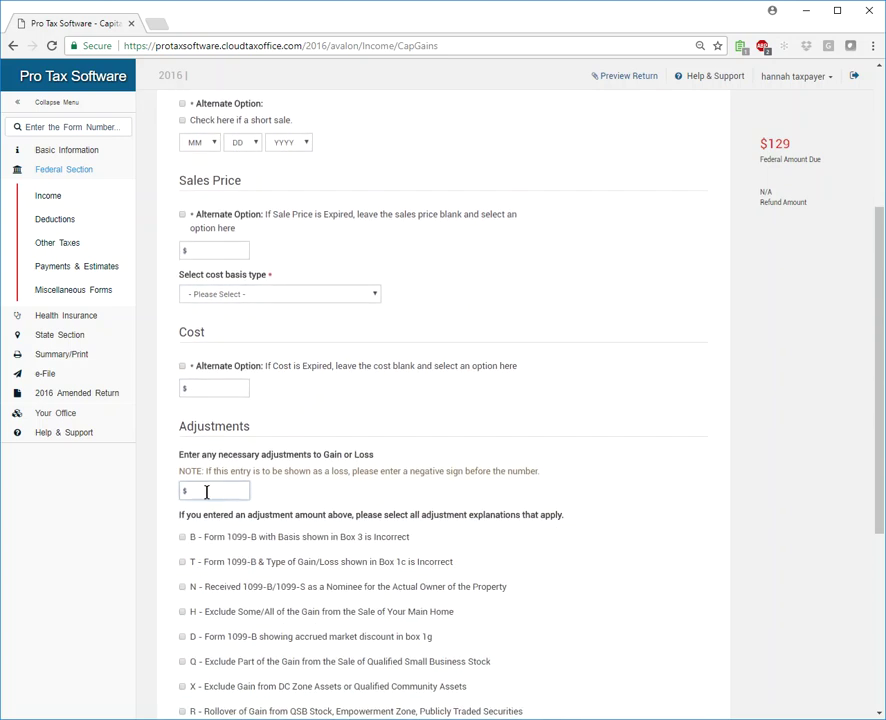
left_click(204, 487)
left_click(213, 491)
scroll(248, 326, "up", 3)
scroll(260, 380, "down", 2)
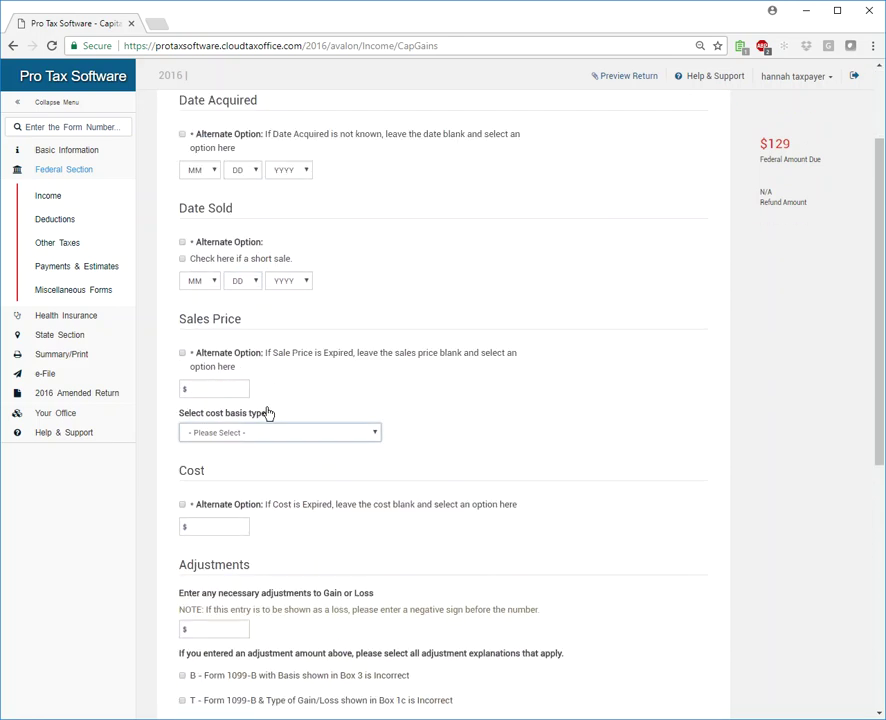
left_click(276, 435)
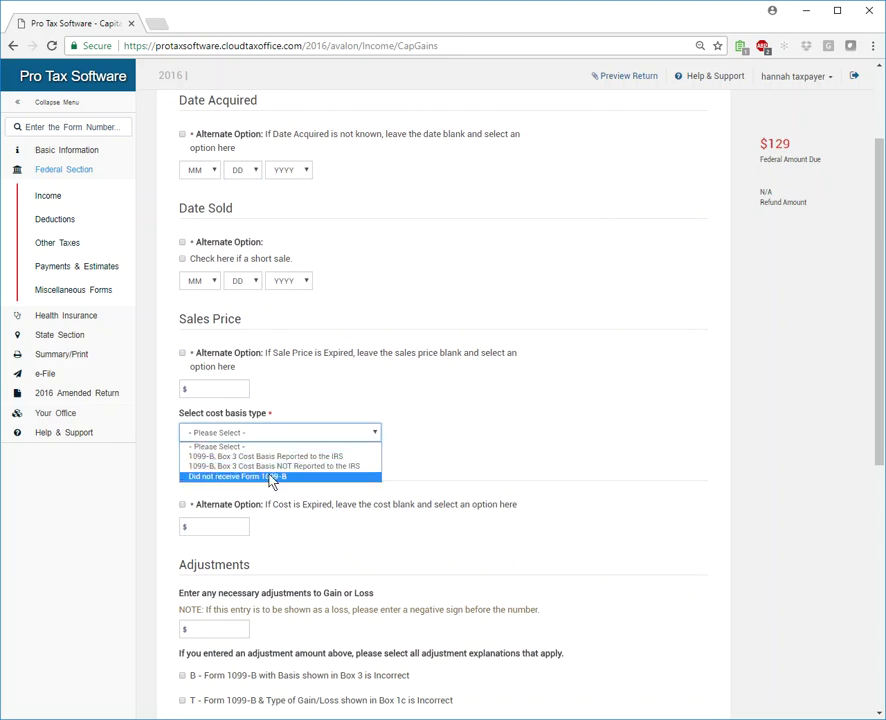
left_click(490, 474)
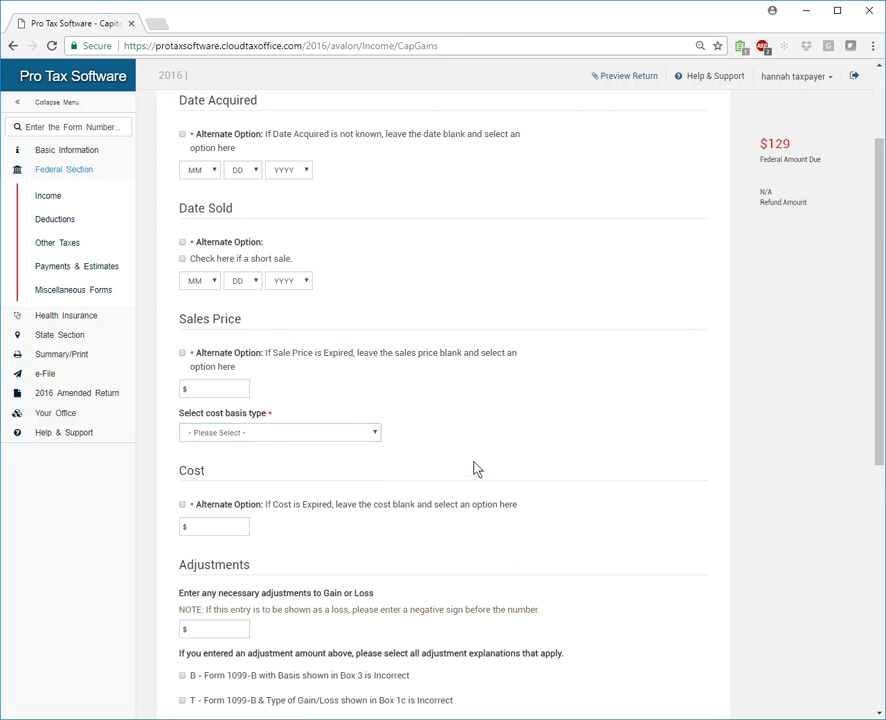
scroll(182, 480, "down", 3)
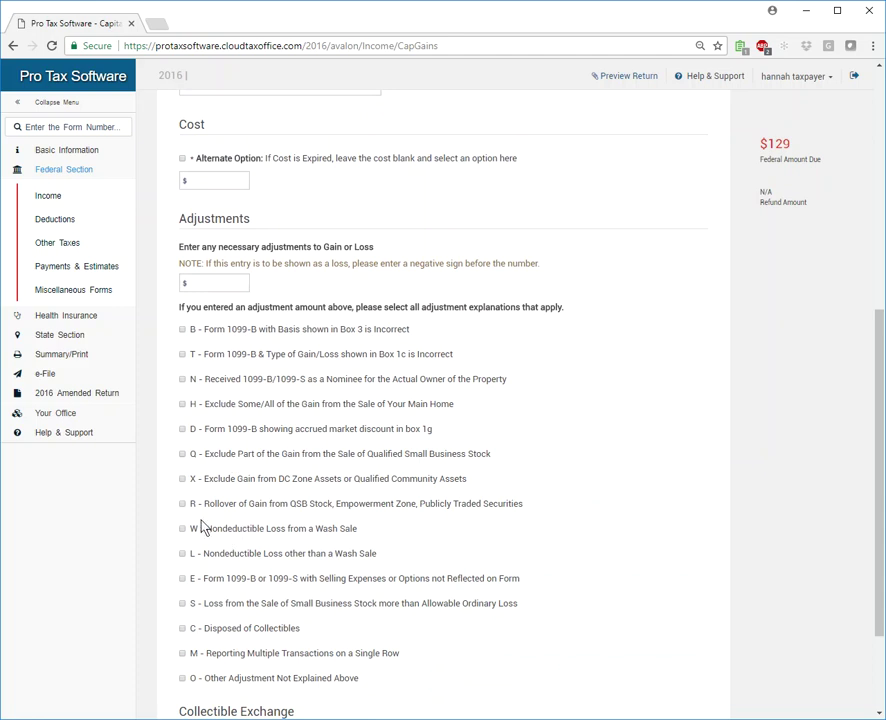
scroll(195, 535, "down", 2)
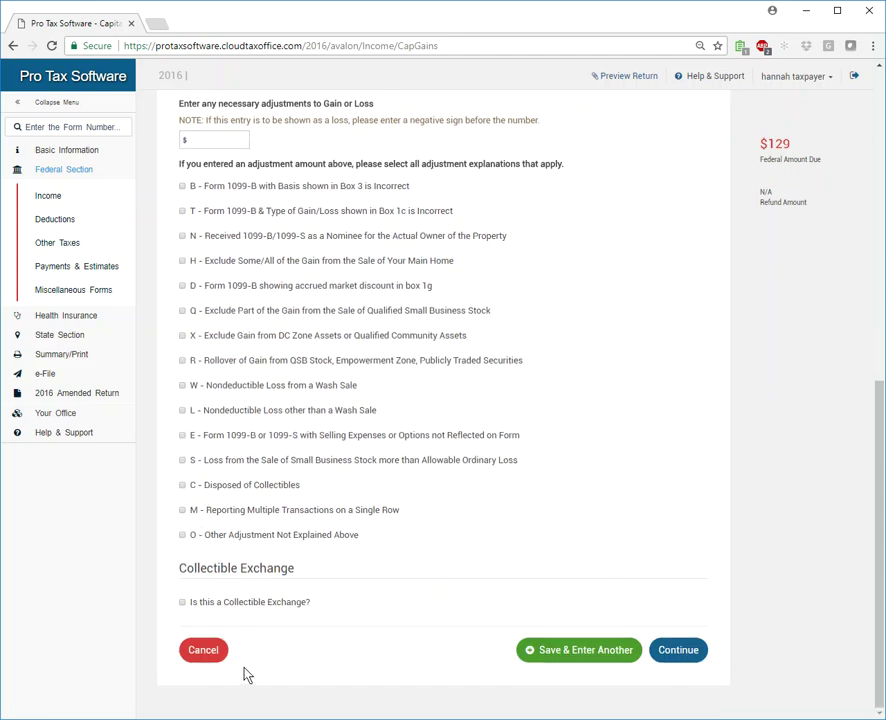
left_click(206, 656)
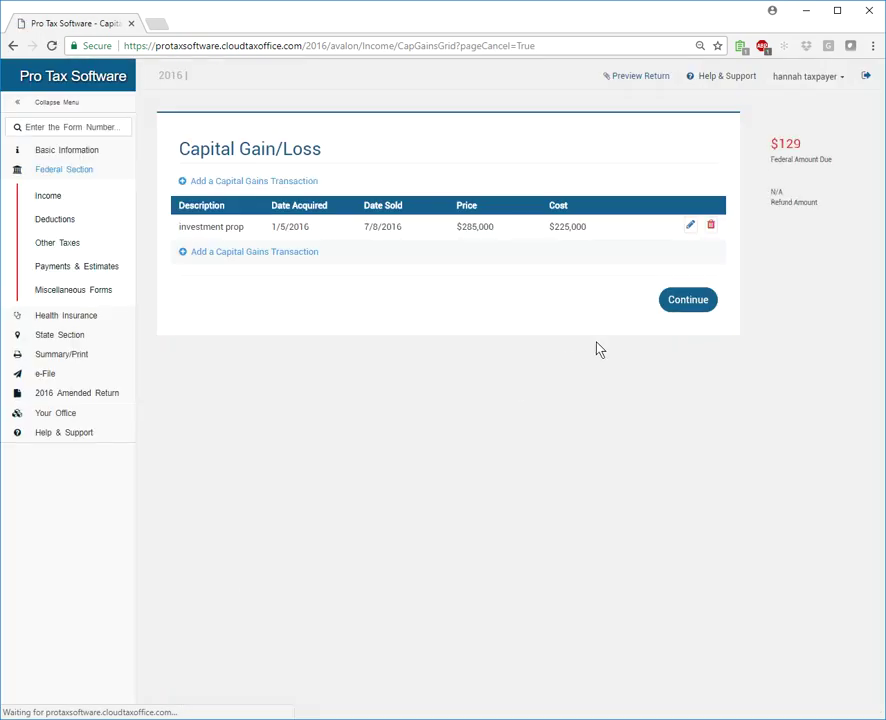
Cancel a second new transaction, continue to the Schedule D menu, and begin the Sale of Main Home Worksheet
left_click(214, 258)
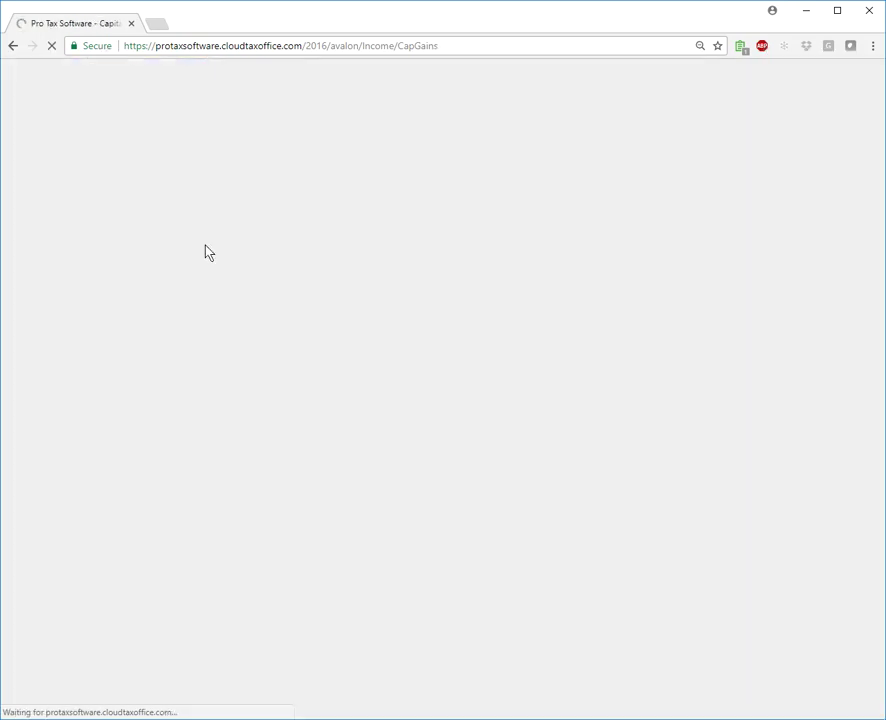
scroll(448, 450, "down", 5)
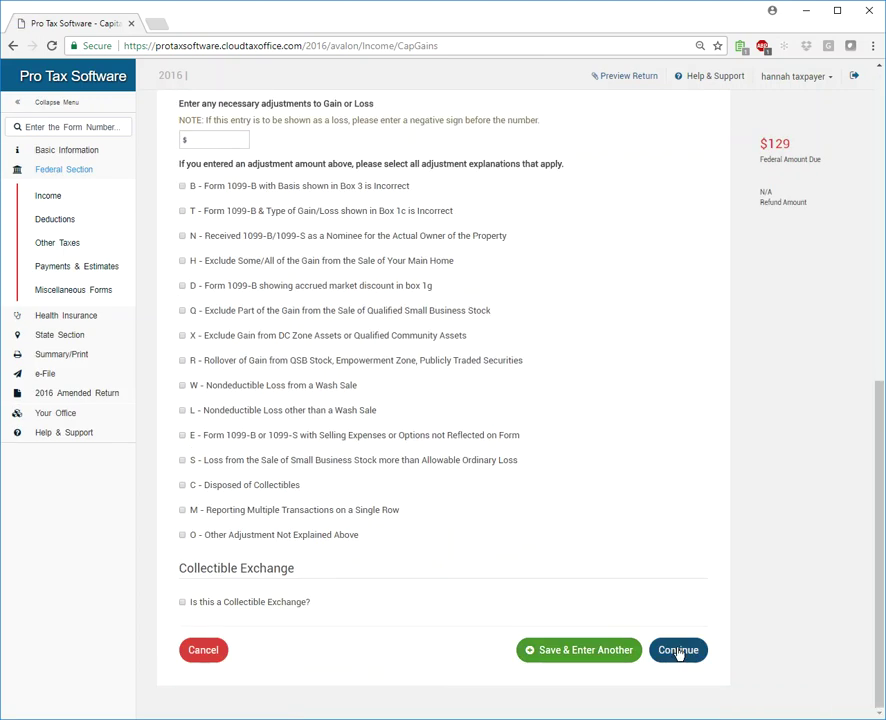
left_click(204, 650)
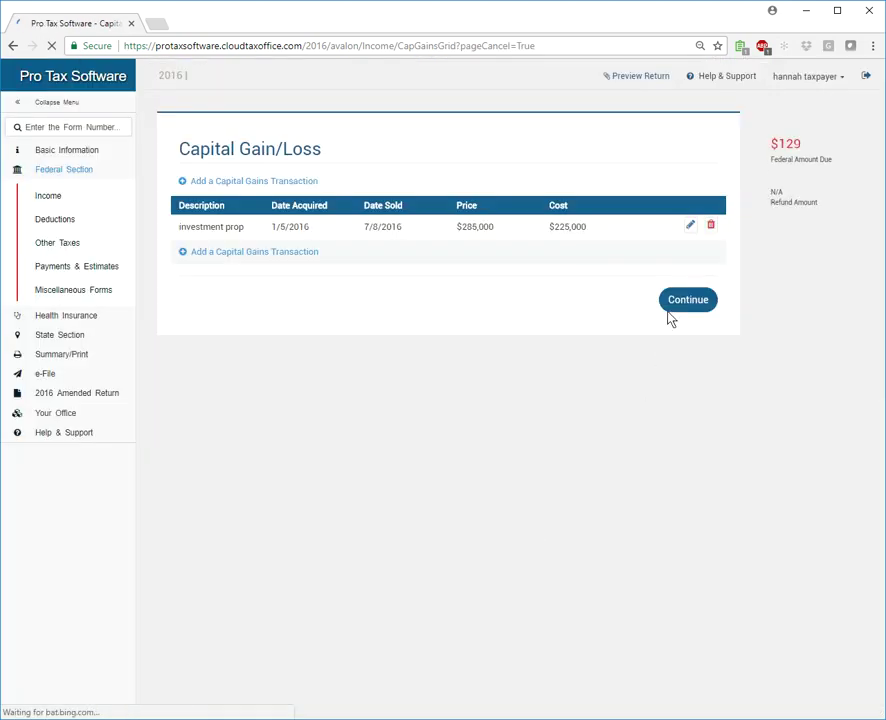
left_click(675, 300)
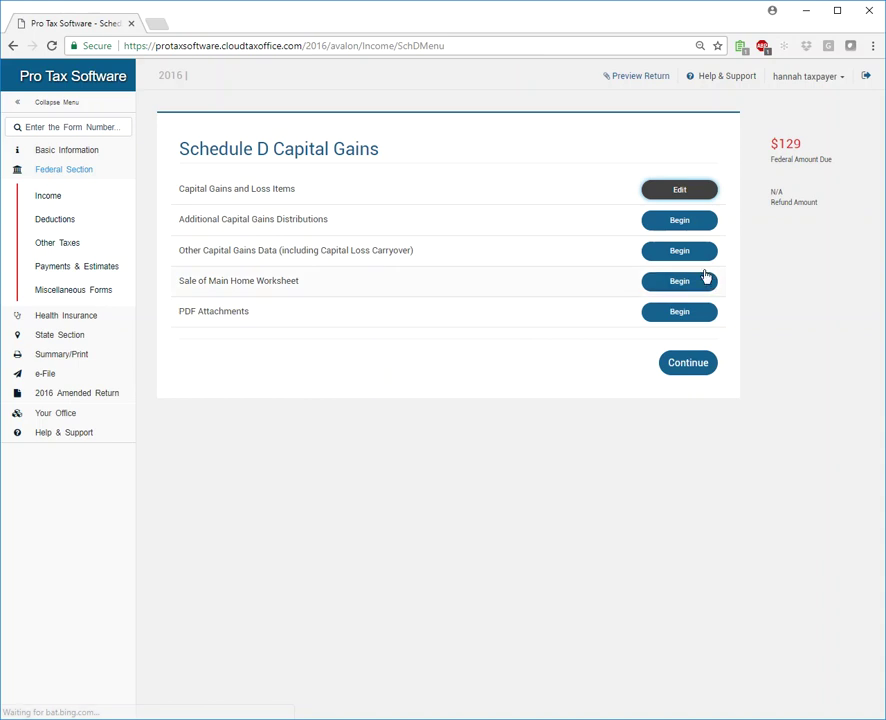
left_click(682, 285)
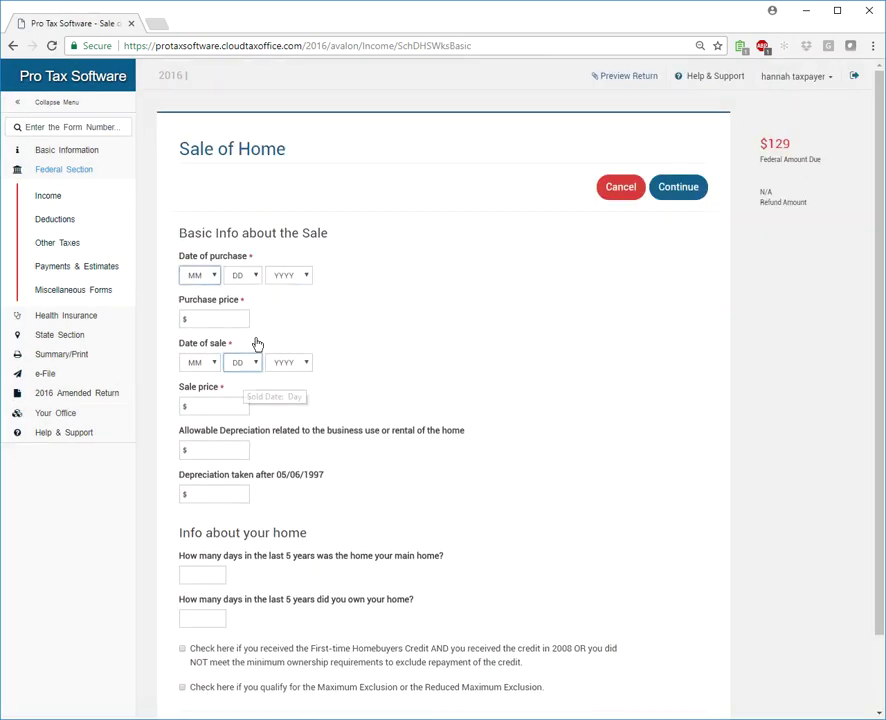
Record the home purchase on 1/1/2008 for $285000
left_click(204, 279)
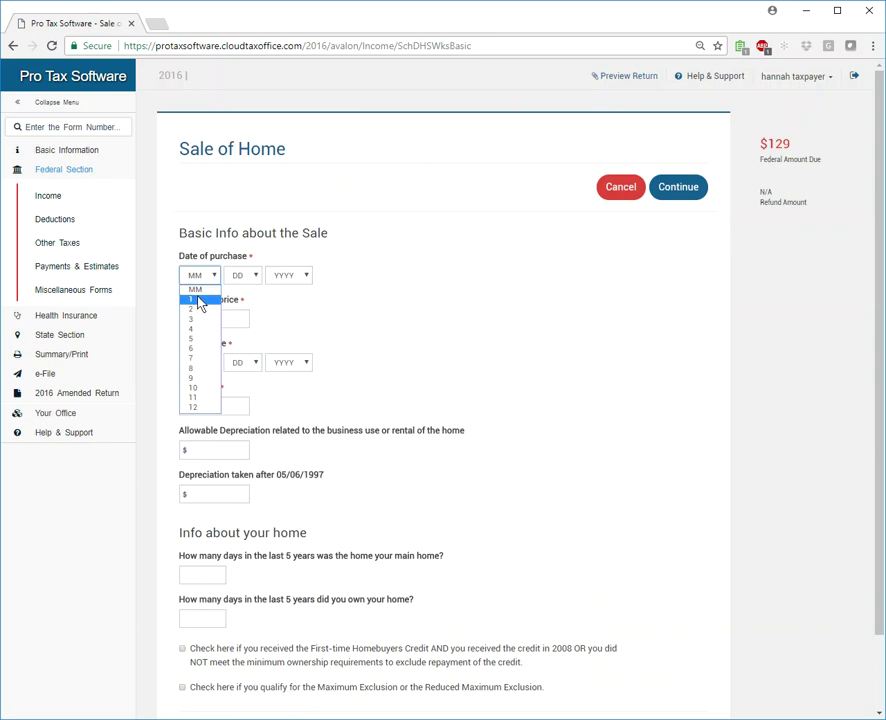
left_click(199, 300)
left_click(236, 278)
left_click(231, 301)
left_click(291, 278)
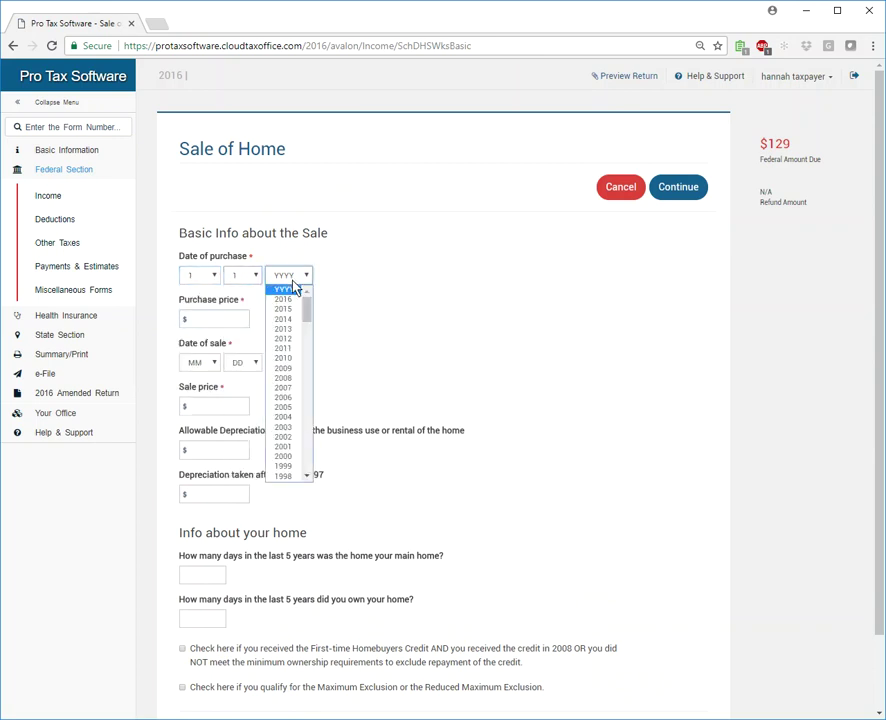
left_click(287, 378)
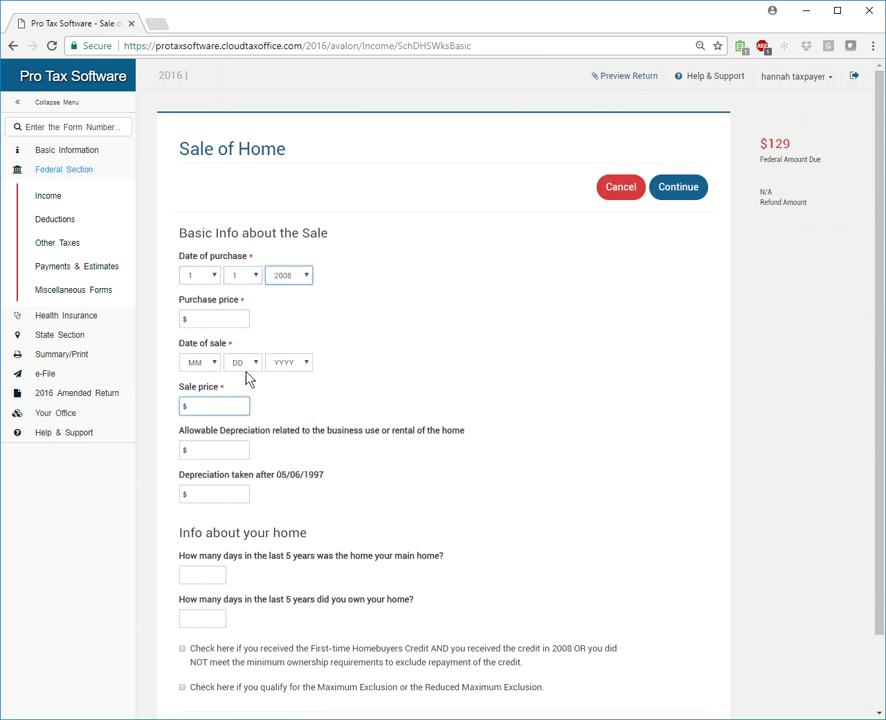
left_click(197, 318)
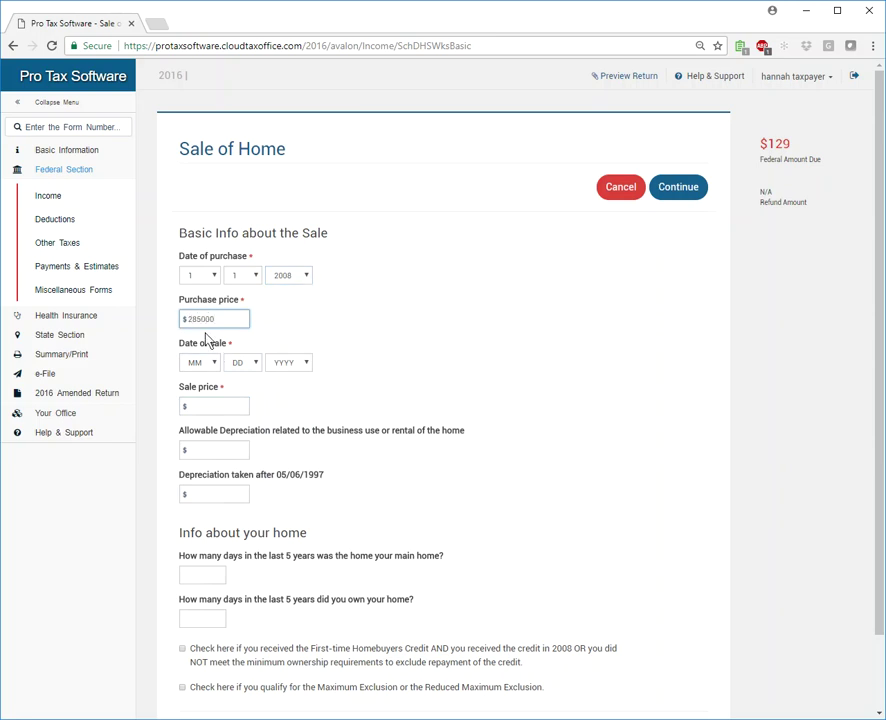
Record the home sale on 1/1/2016 for $385000
left_click(199, 362)
left_click(202, 392)
left_click(237, 363)
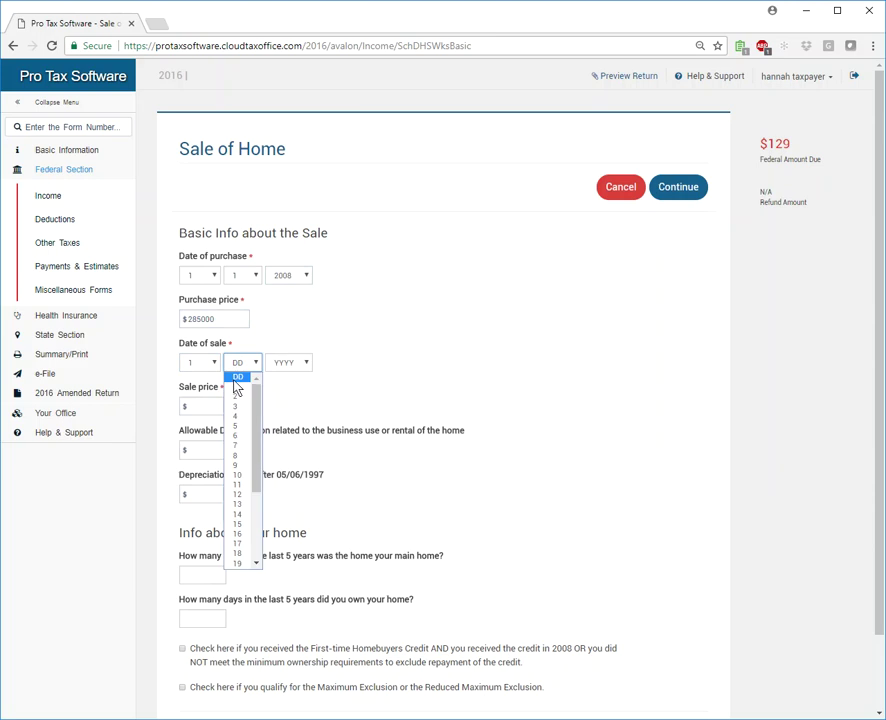
left_click(236, 389)
left_click(288, 362)
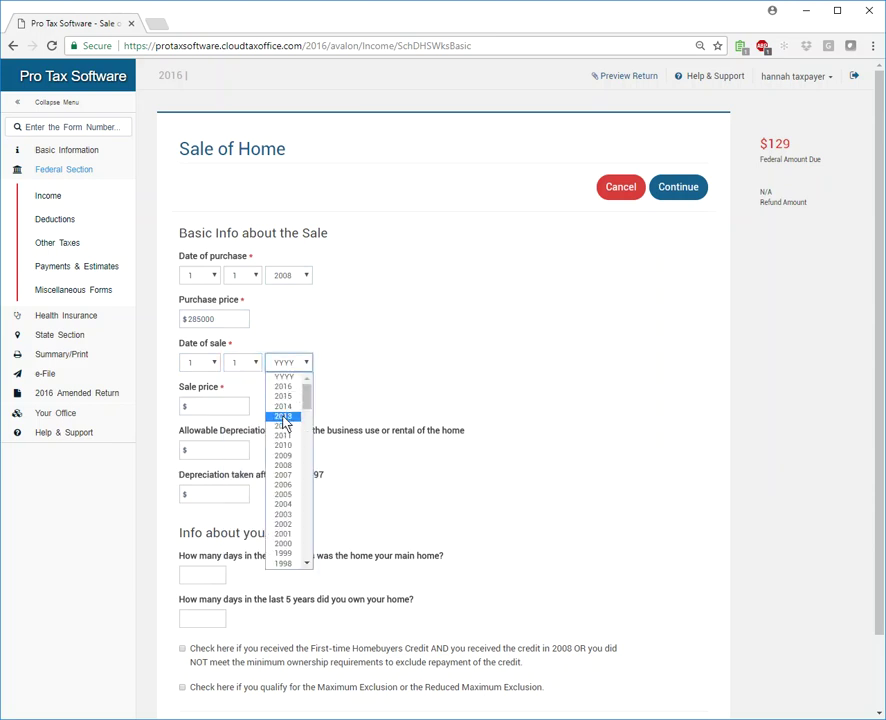
left_click(284, 388)
left_click(214, 406)
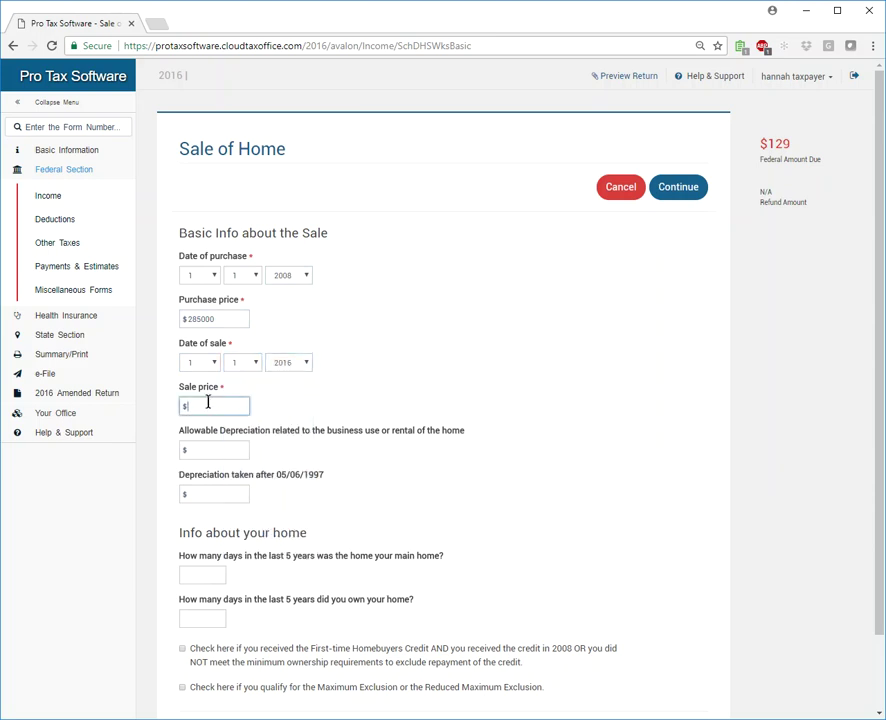
left_click(343, 413)
scroll(362, 468, "down", 2)
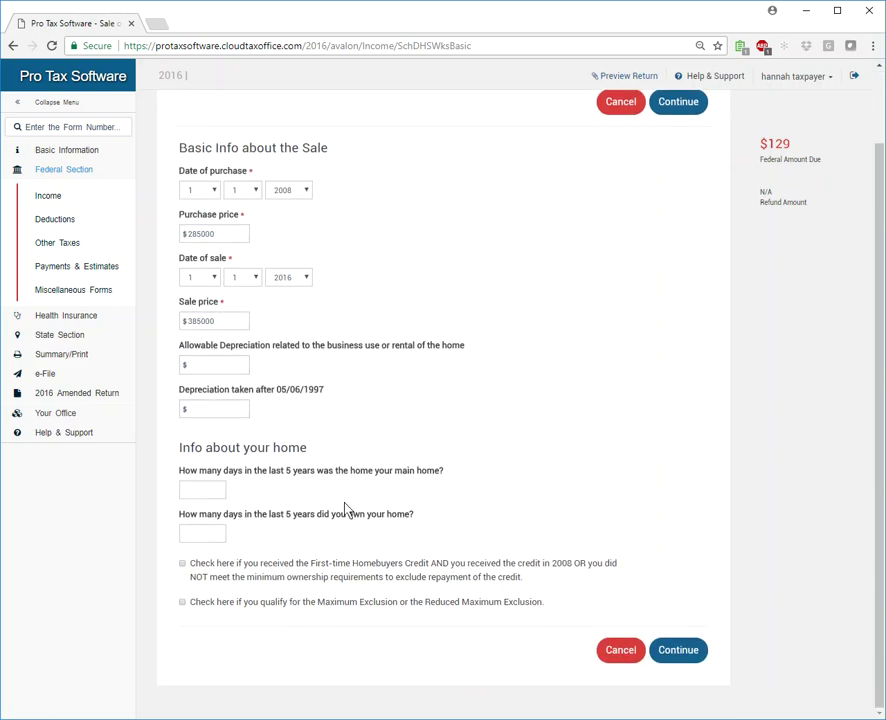
Enter 1825 days for both main-home use and ownership, then continue to Adjustments
left_click(205, 490)
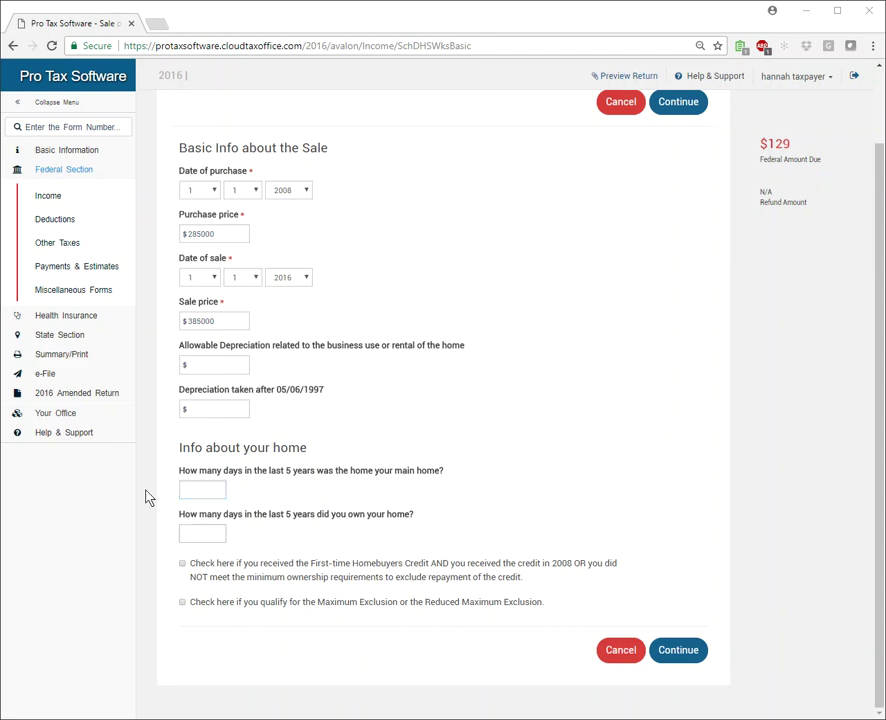
left_click(187, 488)
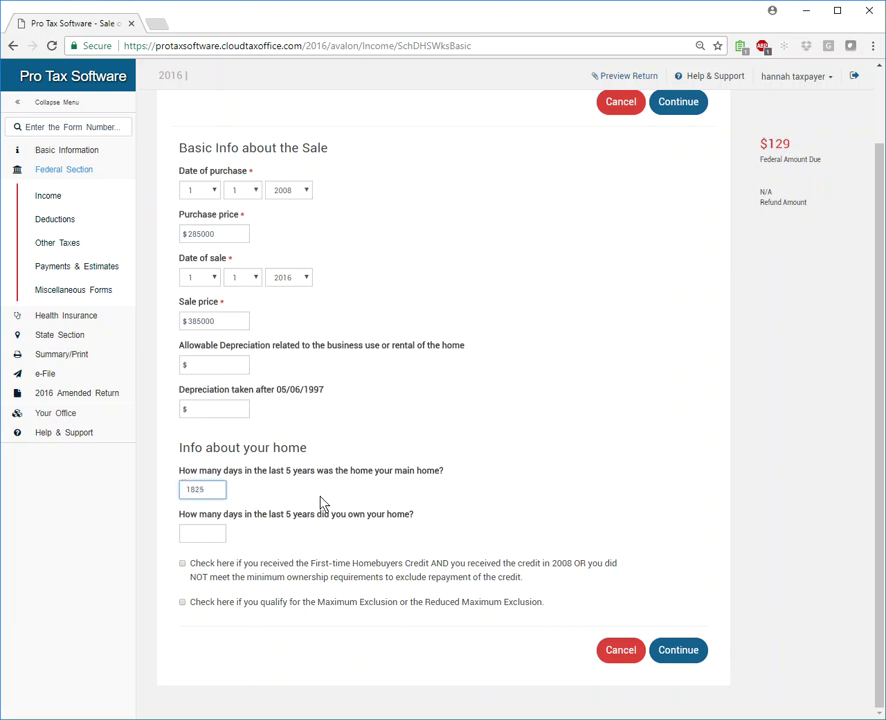
left_click(200, 530)
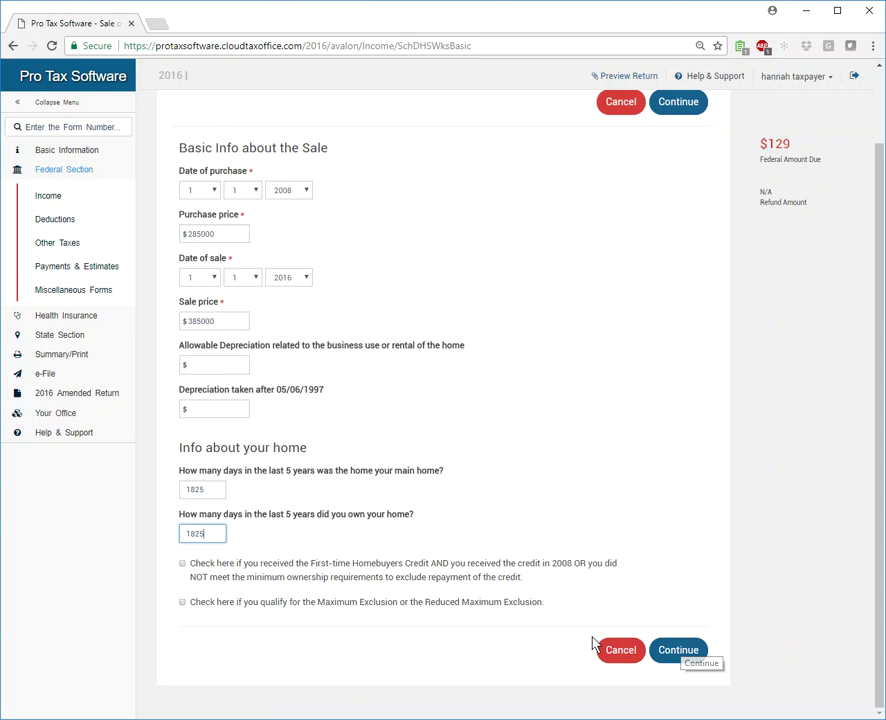
left_click(678, 651)
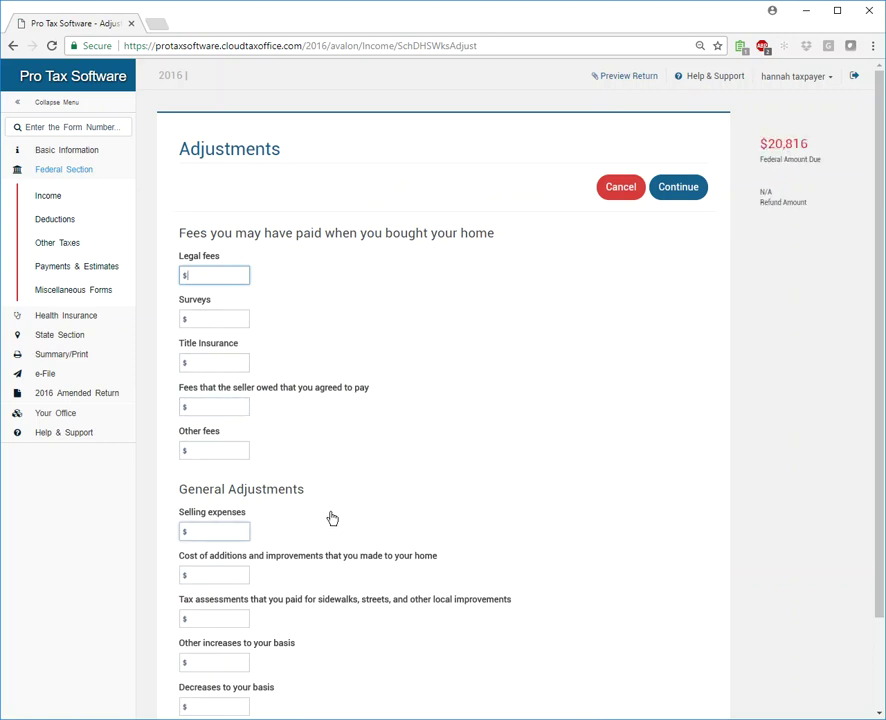
Leave the Adjustments page blank and continue to the Sale of Home Worksheet menu
scroll(345, 512, "down", 2)
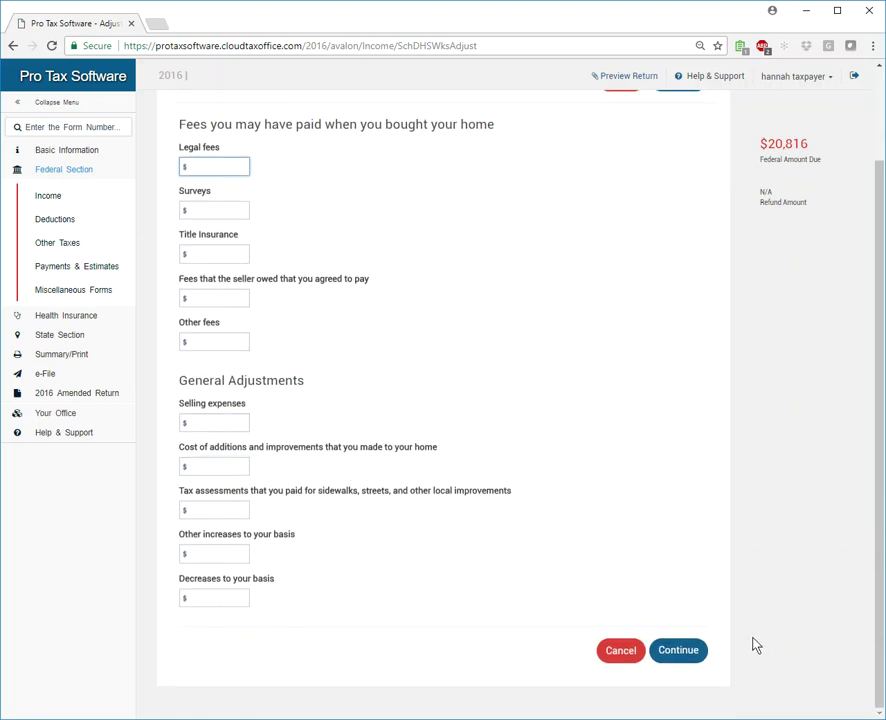
left_click(682, 654)
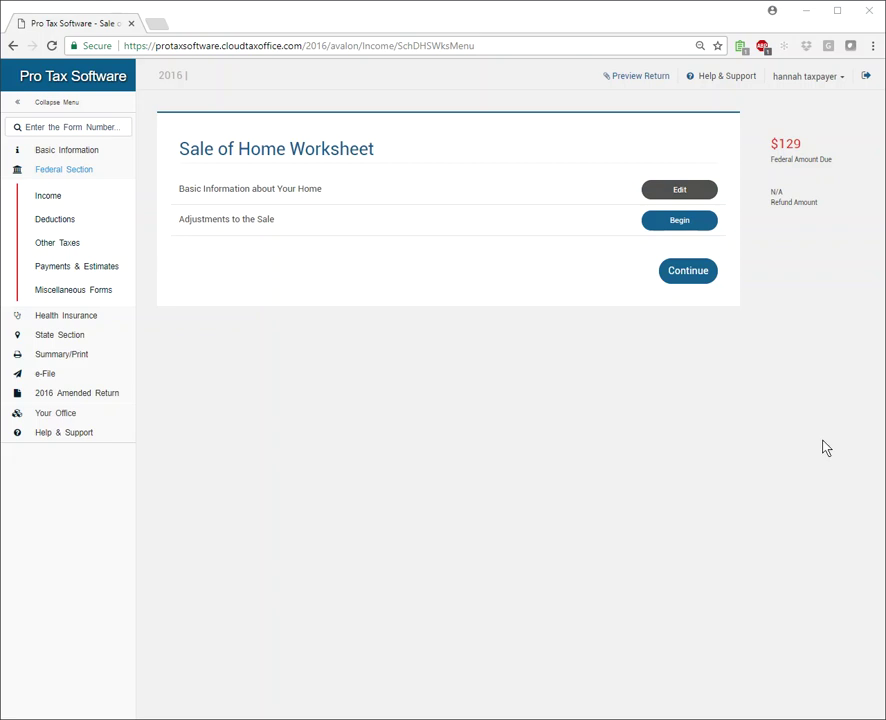
Edit Basic Information about Your Home and tick the Maximum Exclusion qualification
left_click(665, 194)
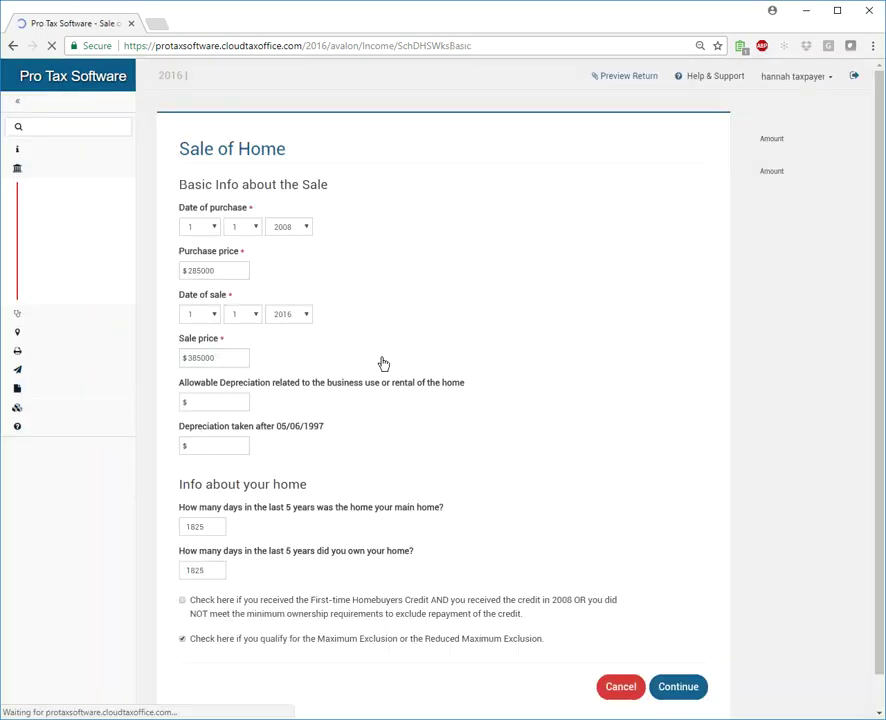
scroll(222, 522, "down", 1)
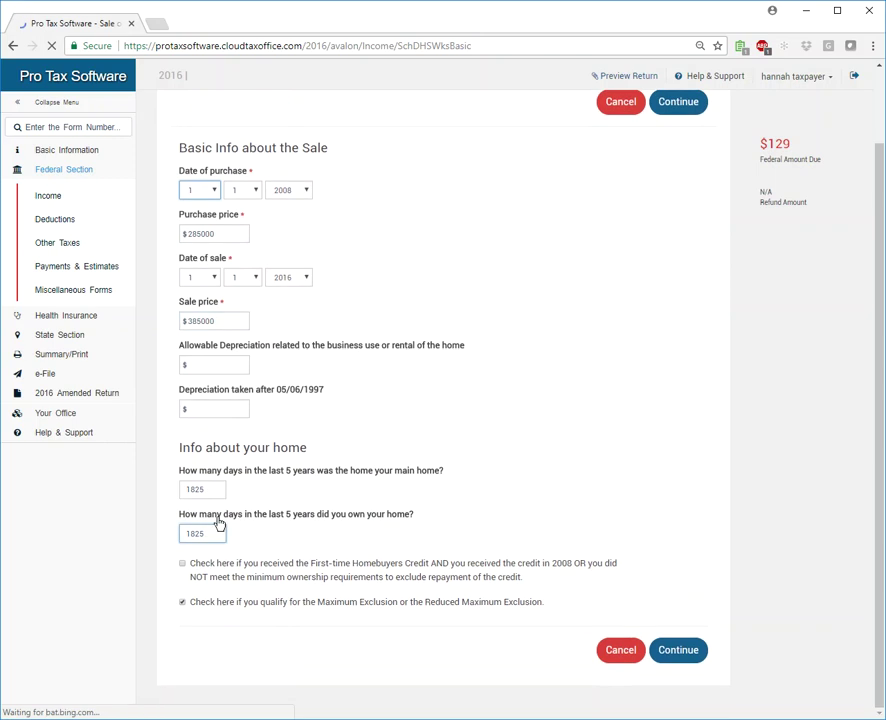
left_click(183, 606)
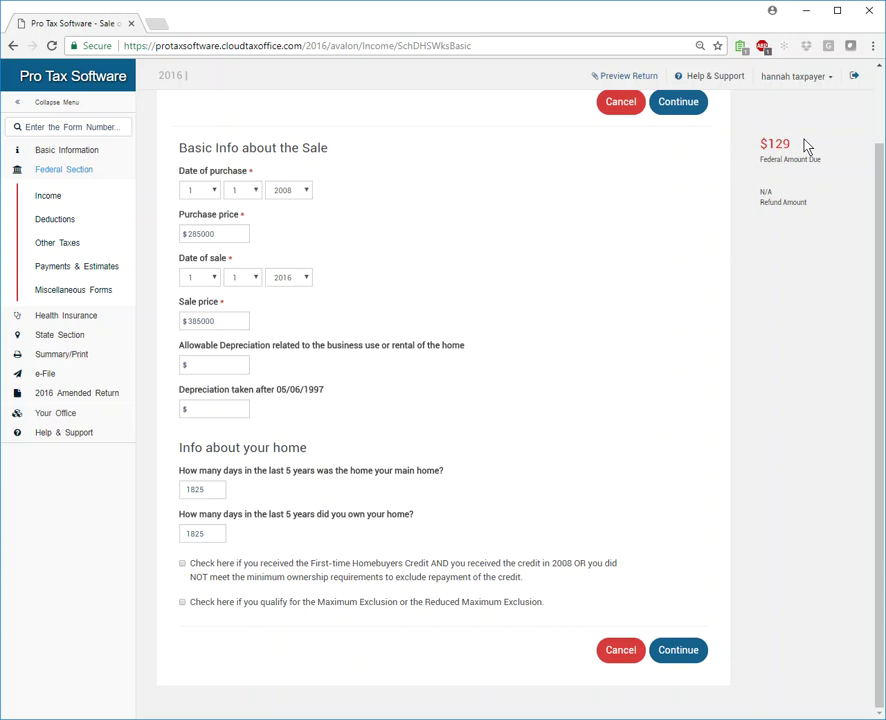
left_click(182, 603)
Save the home sale details, then save the blank Adjustments page
left_click(688, 650)
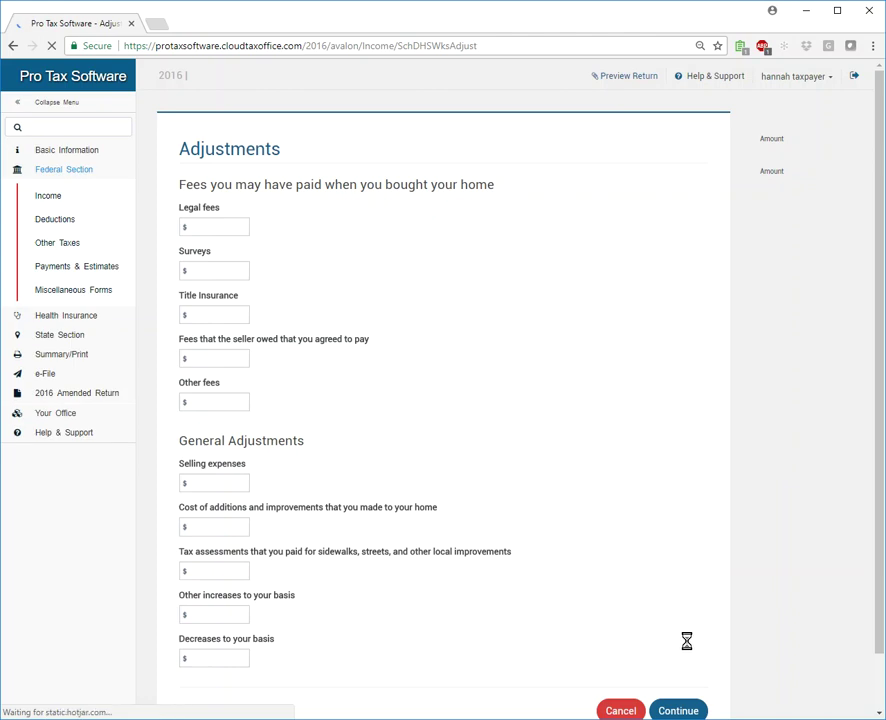
scroll(583, 546, "down", 2)
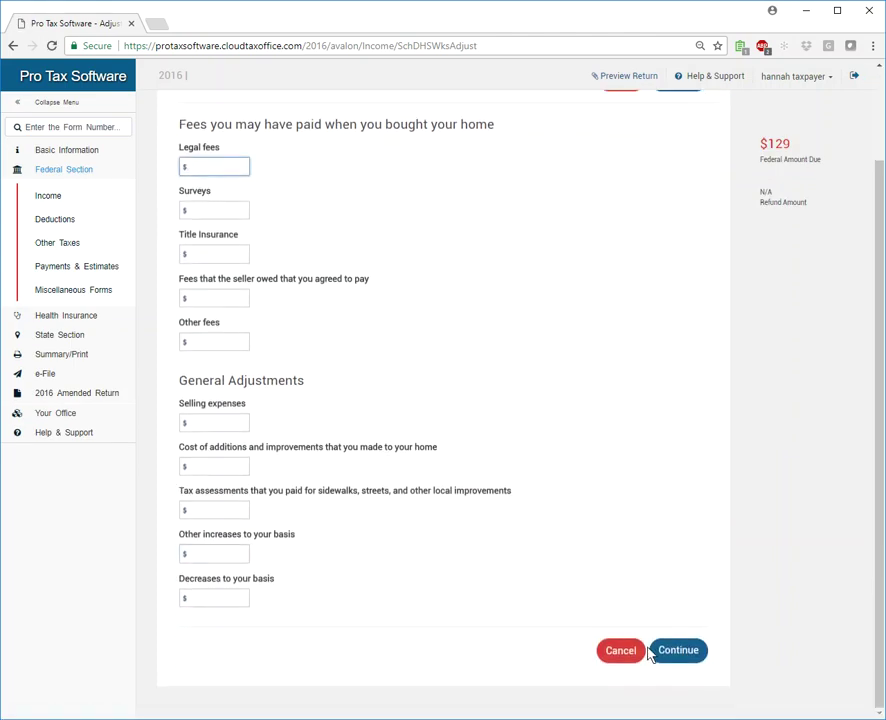
left_click(676, 654)
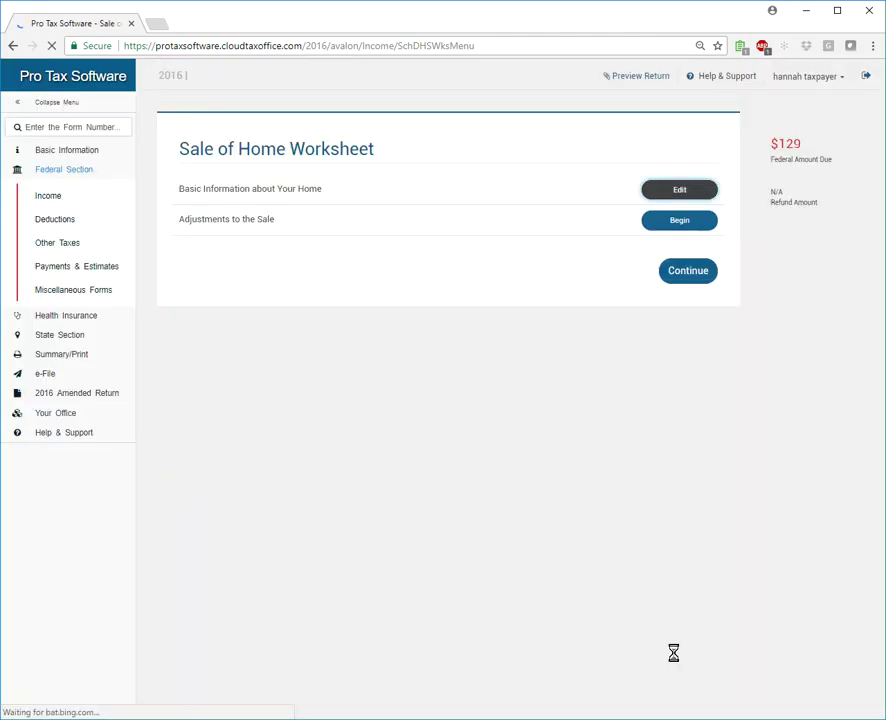